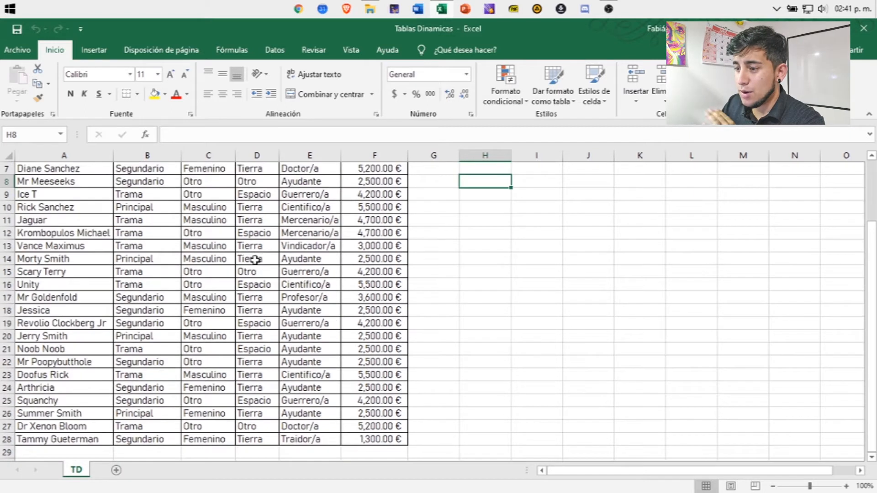
{"action": "scroll", "coordinate": [200, 260], "scroll_direction": "up", "scroll_amount": 4}
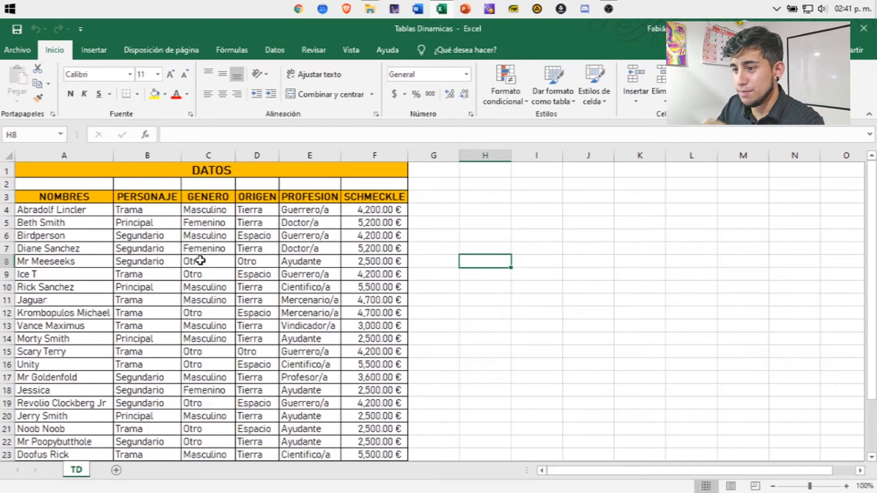
{"action": "left_click_drag", "start_coordinate": [71, 198], "coordinate": [370, 443]}
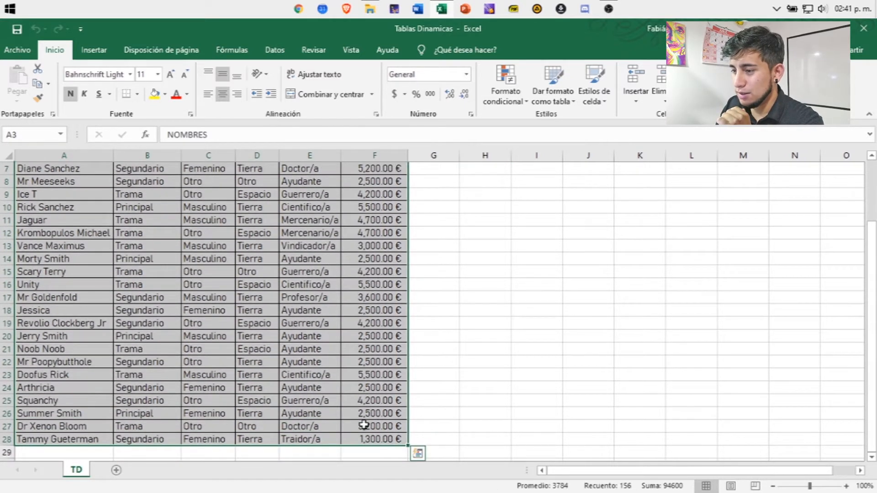
{"action": "scroll", "coordinate": [357, 410], "scroll_direction": "up", "scroll_amount": 2}
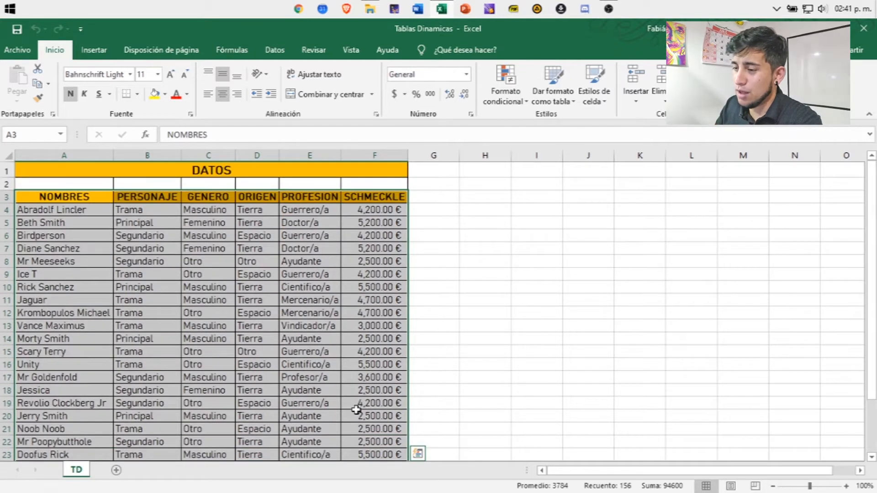
{"action": "left_click", "coordinate": [156, 287]}
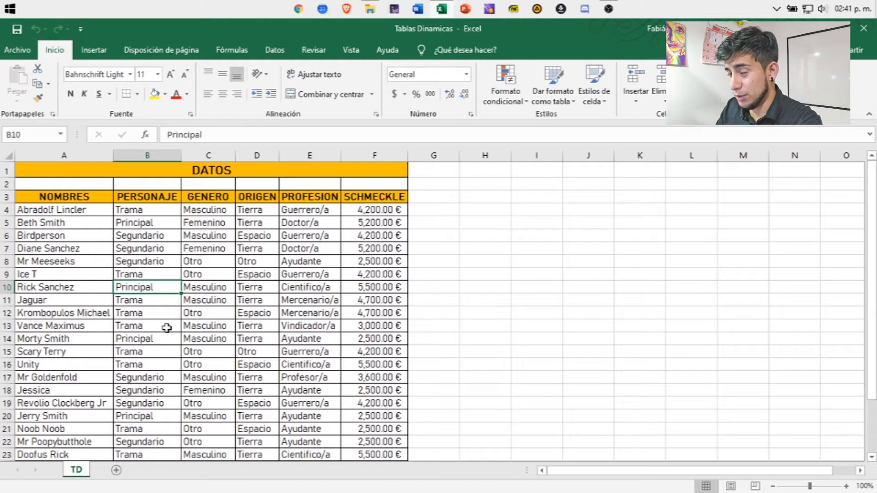
Start a new PivotTable from the data range A3:F28, including the header row.
{"action": "left_click_drag", "start_coordinate": [50, 198], "coordinate": [372, 446]}
{"action": "scroll", "coordinate": [338, 410], "scroll_direction": "up", "scroll_amount": 1}
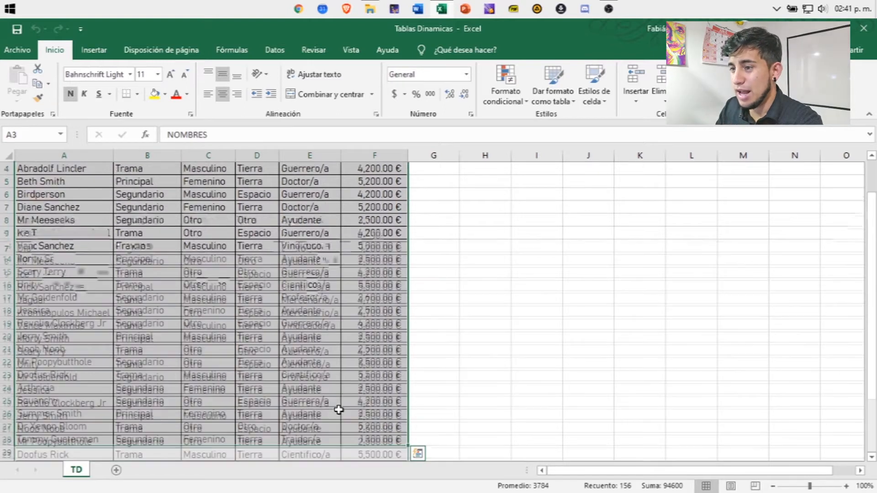
{"action": "scroll", "coordinate": [339, 410], "scroll_direction": "up", "scroll_amount": 1}
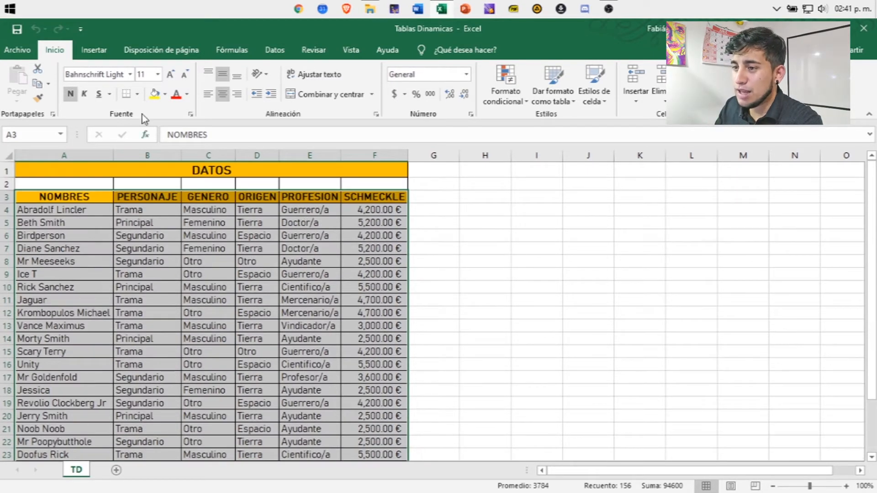
{"action": "left_click", "coordinate": [95, 51]}
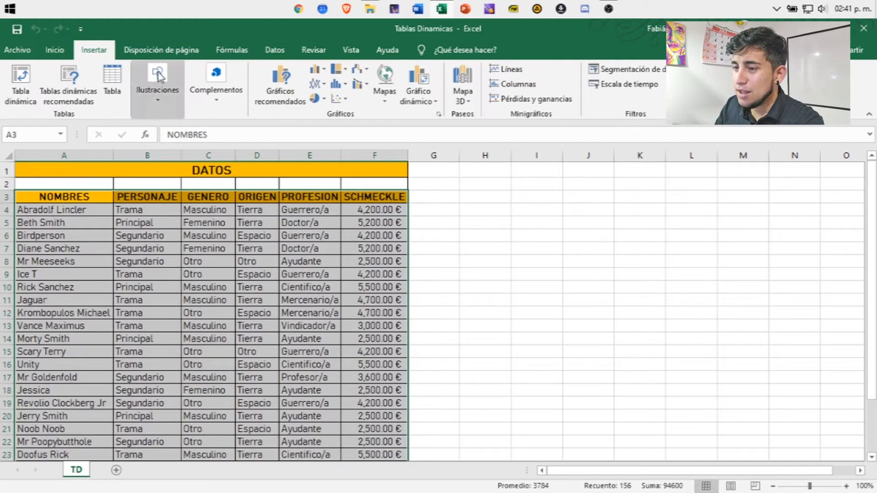
{"action": "left_click", "coordinate": [28, 81]}
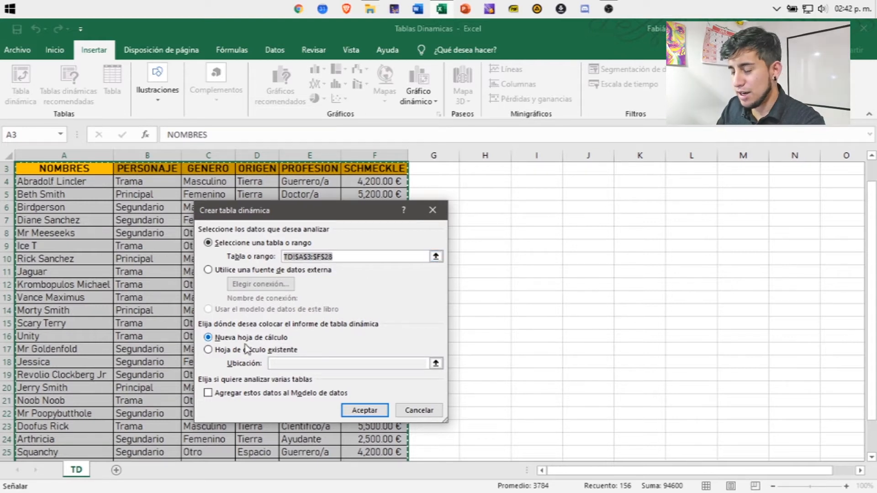
{"action": "scroll", "coordinate": [427, 281], "scroll_direction": "down", "scroll_amount": 1}
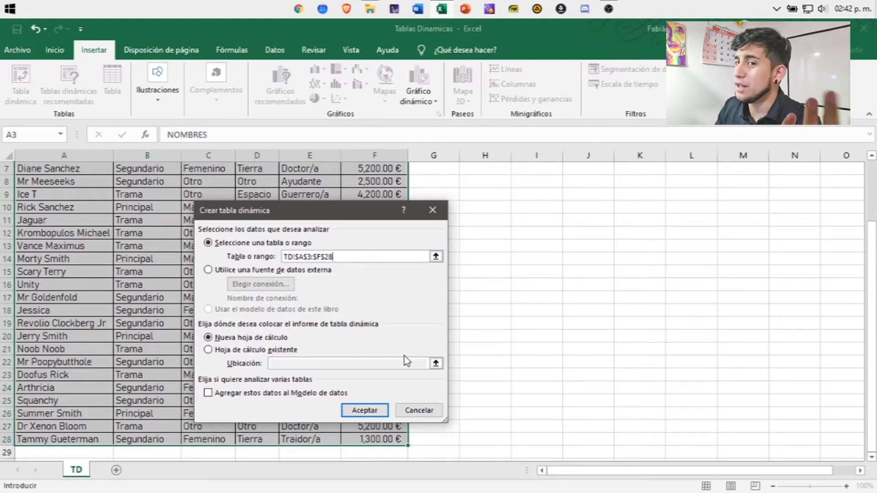
Place the PivotTable on the existing worksheet TD at cell H2 and create it.
{"action": "left_click", "coordinate": [210, 351]}
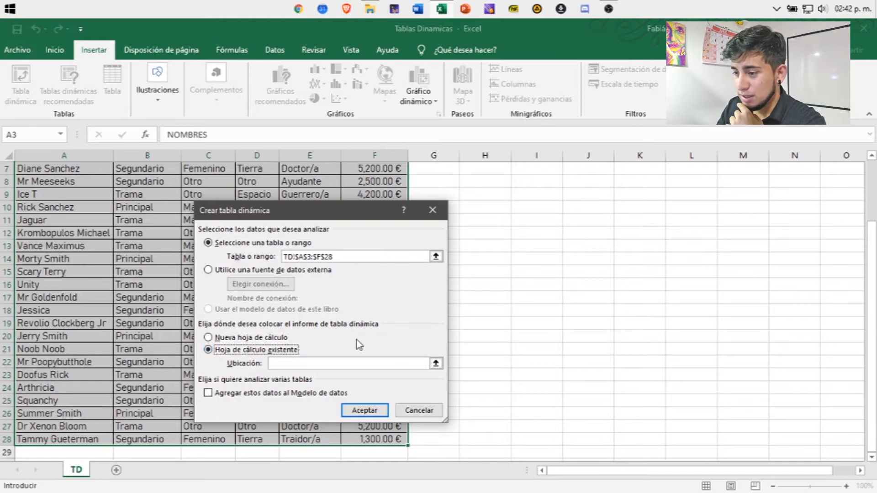
{"action": "left_click", "coordinate": [436, 364]}
{"action": "scroll", "coordinate": [491, 361], "scroll_direction": "up", "scroll_amount": 2}
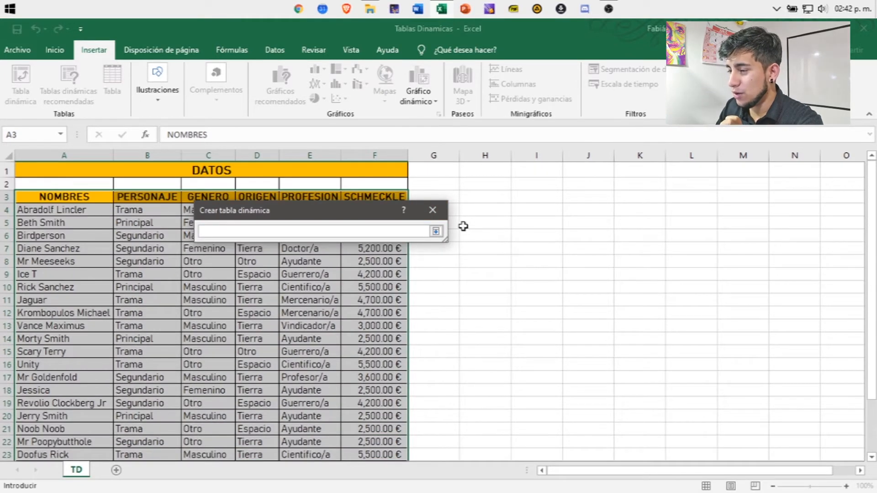
{"action": "left_click", "coordinate": [474, 187]}
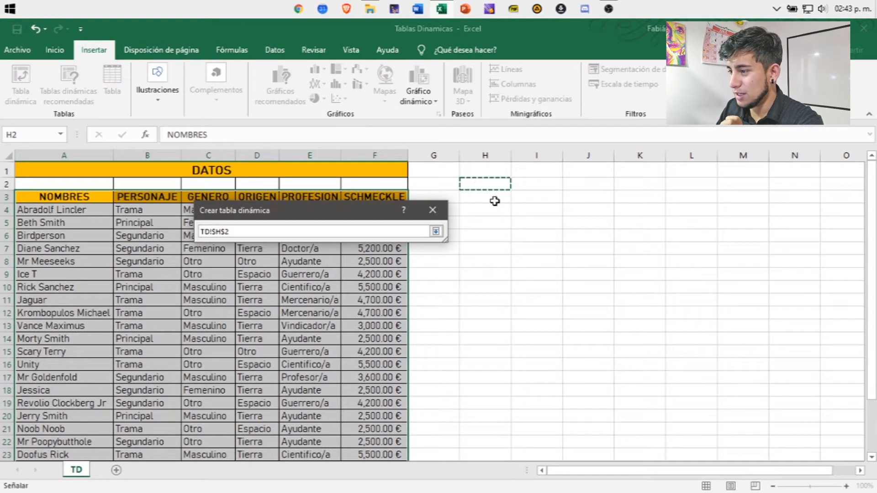
{"action": "left_click", "coordinate": [435, 232]}
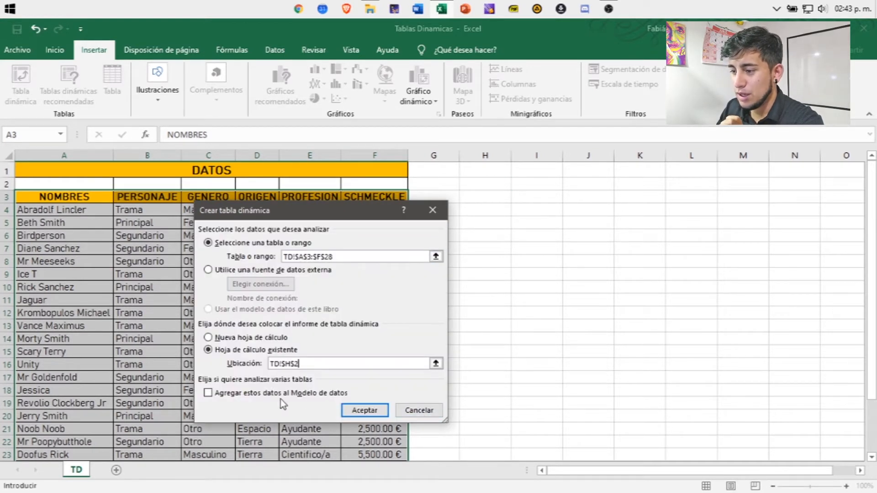
{"action": "left_click", "coordinate": [364, 410]}
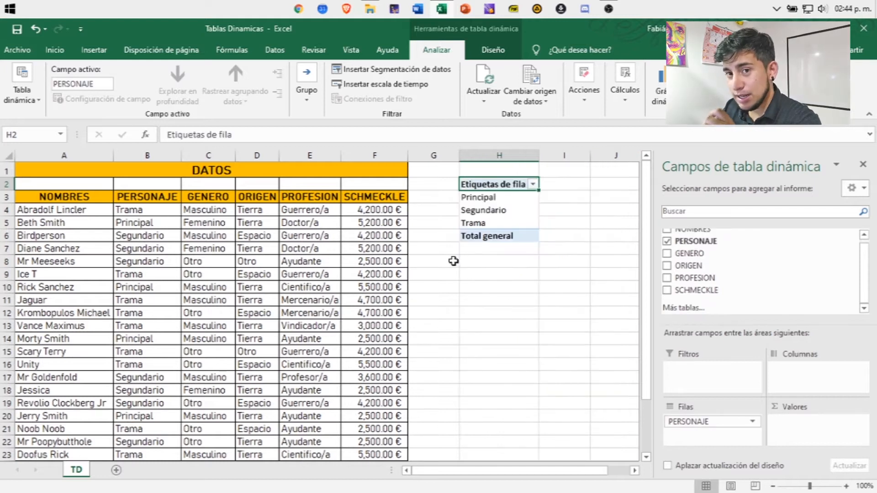
Replace the PERSONAJE field with NOMBRES in the PivotTable's rows.
{"action": "scroll", "coordinate": [685, 290], "scroll_direction": "up", "scroll_amount": 1}
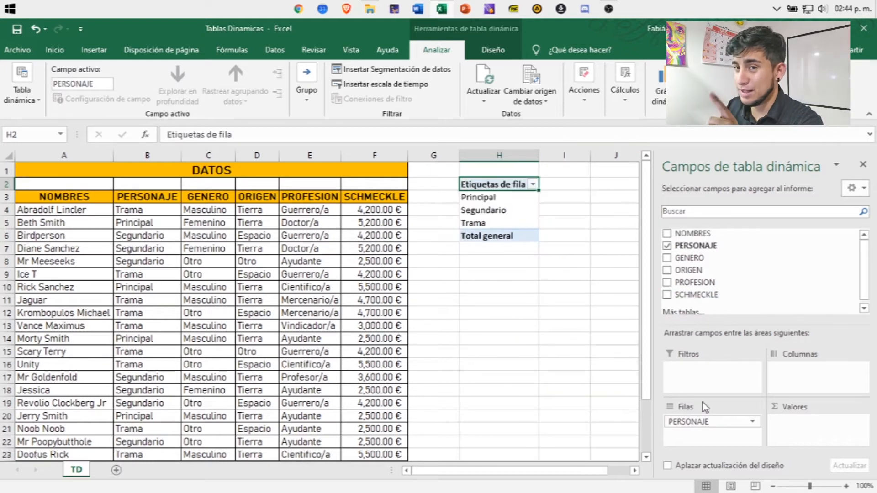
{"action": "mouse_move", "coordinate": [706, 422]}
{"action": "left_mouse_down"}
{"action": "mouse_move", "coordinate": [685, 249]}
{"action": "mouse_move", "coordinate": [692, 424]}
{"action": "left_mouse_up"}
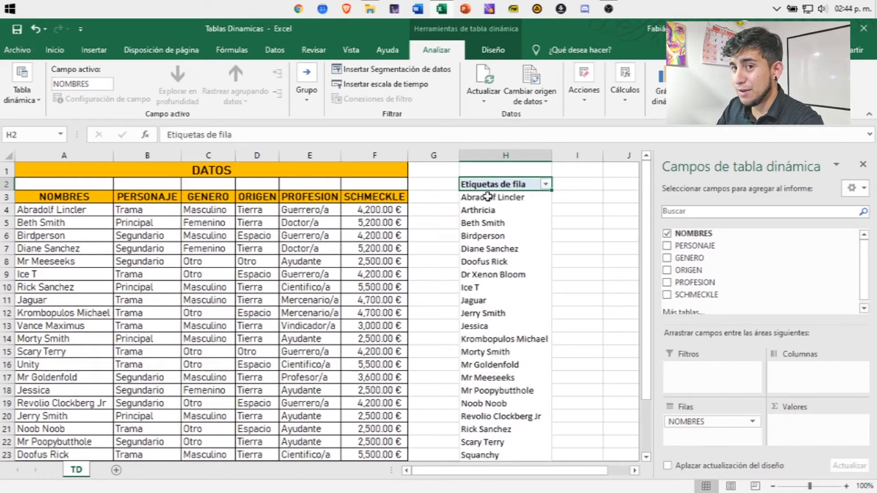
{"action": "left_click_drag", "start_coordinate": [493, 471], "coordinate": [533, 472]}
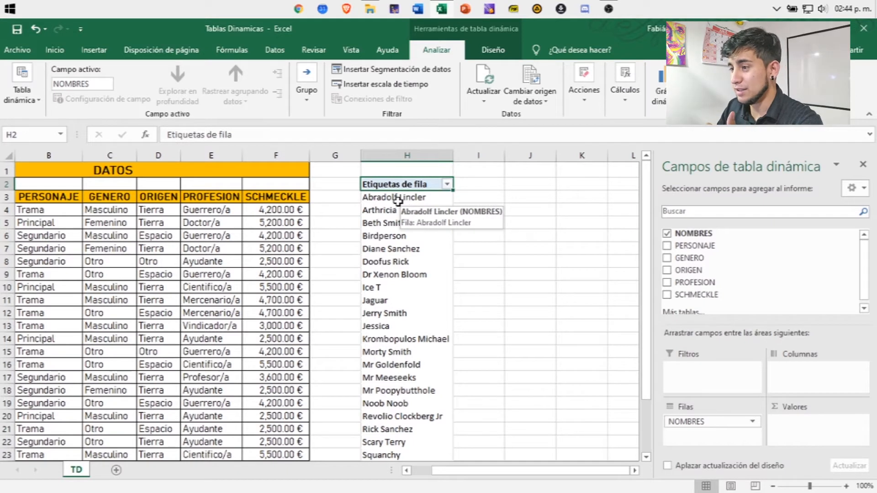
{"action": "left_click", "coordinate": [404, 224]}
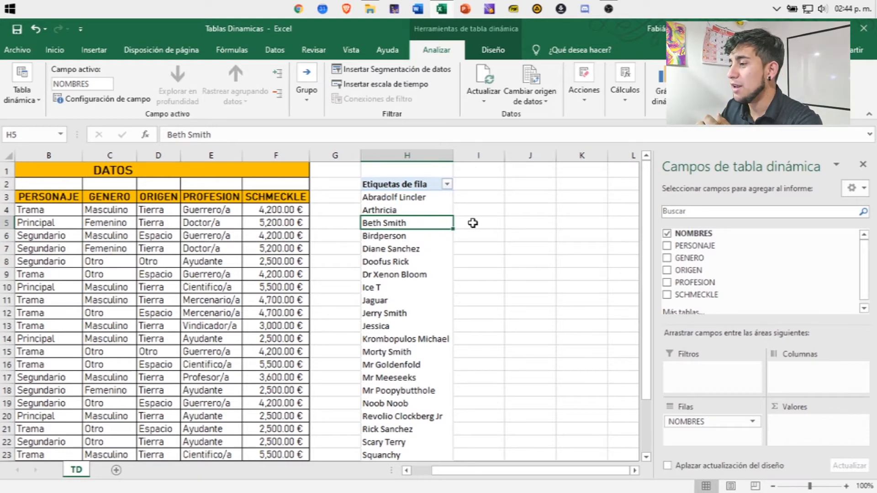
{"action": "left_click_drag", "start_coordinate": [464, 224], "coordinate": [587, 223]}
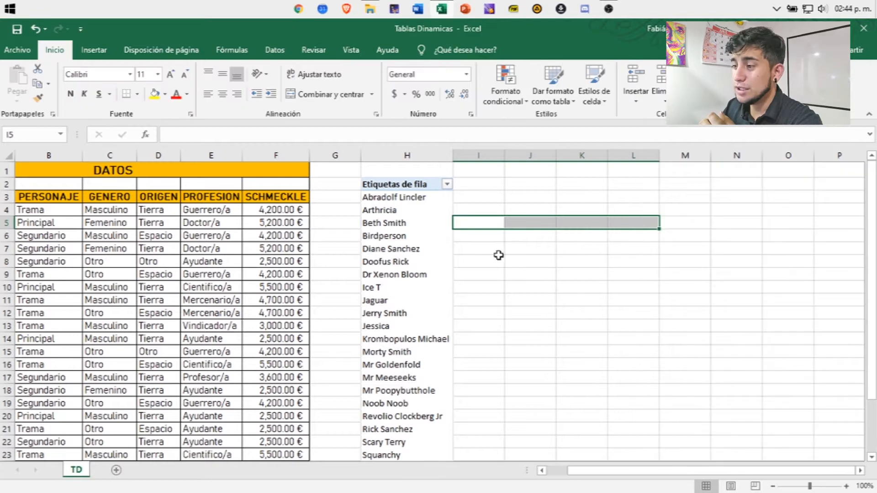
{"action": "left_click", "coordinate": [491, 288]}
{"action": "key", "text": "ctrl+z"}
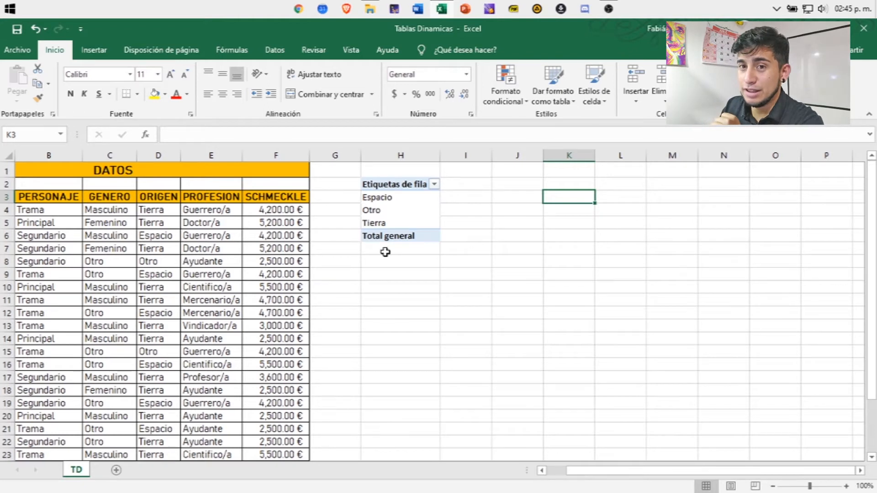
Add the SCHMECKLE field to the PivotTable's values as a sum.
{"action": "left_click", "coordinate": [382, 210]}
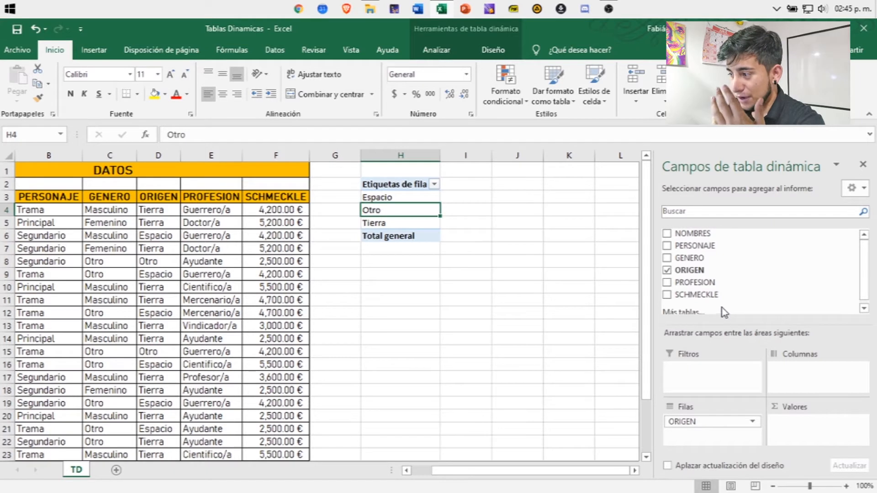
{"action": "left_click_drag", "start_coordinate": [699, 295], "coordinate": [813, 423]}
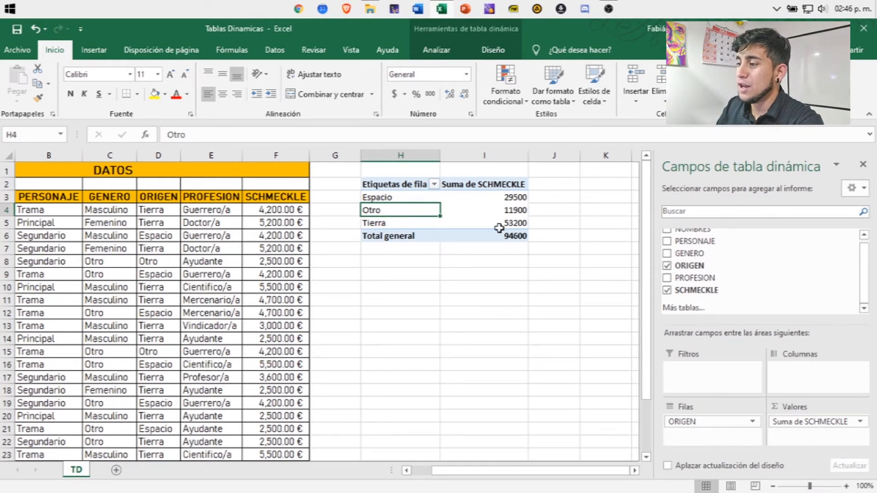
{"action": "mouse_move", "coordinate": [497, 197]}
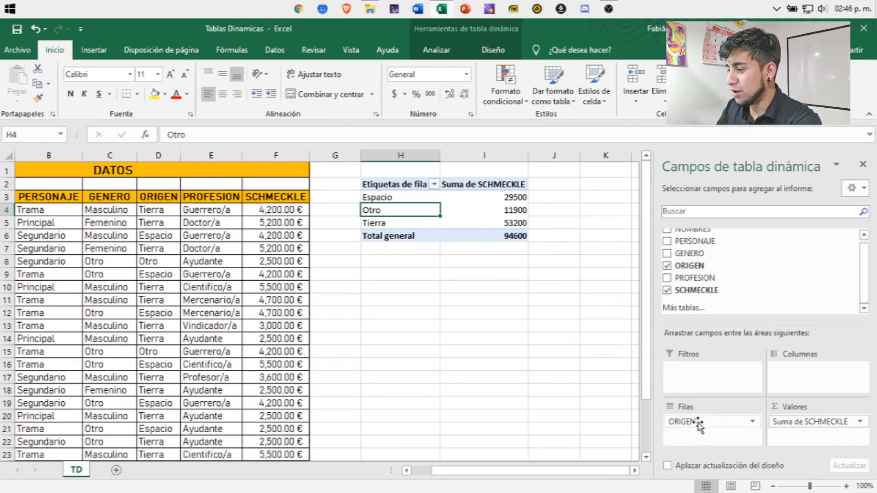
Remove the ORIGEN field from the PivotTable's rows and put NOMBRES there instead.
{"action": "left_click_drag", "start_coordinate": [699, 423], "coordinate": [699, 292]}
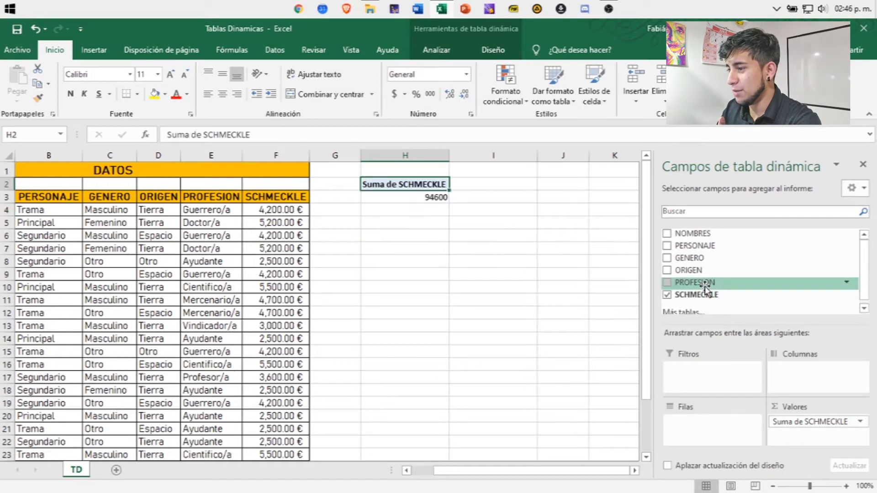
{"action": "left_click_drag", "start_coordinate": [703, 234], "coordinate": [706, 418]}
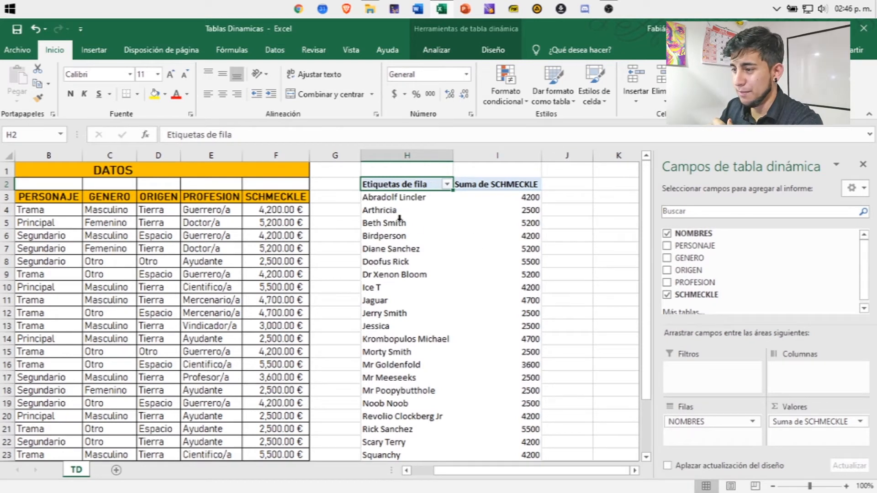
{"action": "scroll", "coordinate": [251, 269], "scroll_direction": "down", "scroll_amount": 1}
{"action": "scroll", "coordinate": [246, 289], "scroll_direction": "up", "scroll_amount": 1}
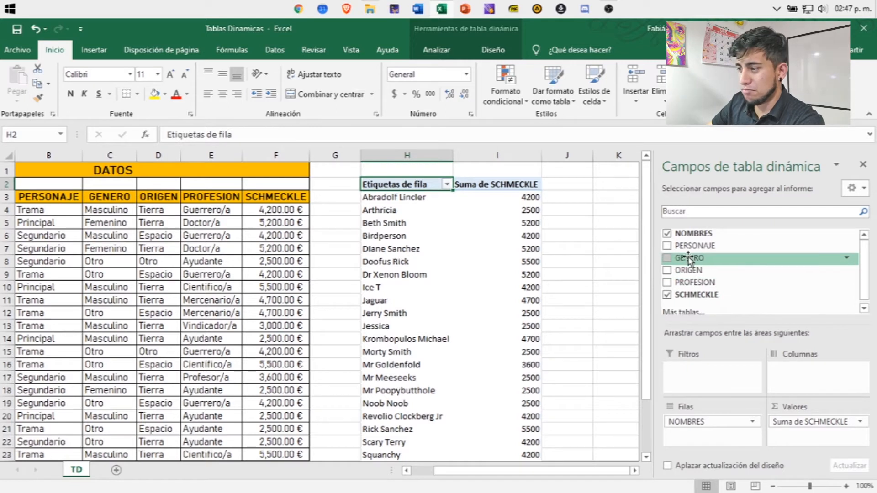
Add the PERSONAJE field to the PivotTable's columns and examine the amounts by name and character type.
{"action": "left_click_drag", "start_coordinate": [692, 246], "coordinate": [799, 372]}
{"action": "left_click_drag", "start_coordinate": [520, 473], "coordinate": [548, 474]}
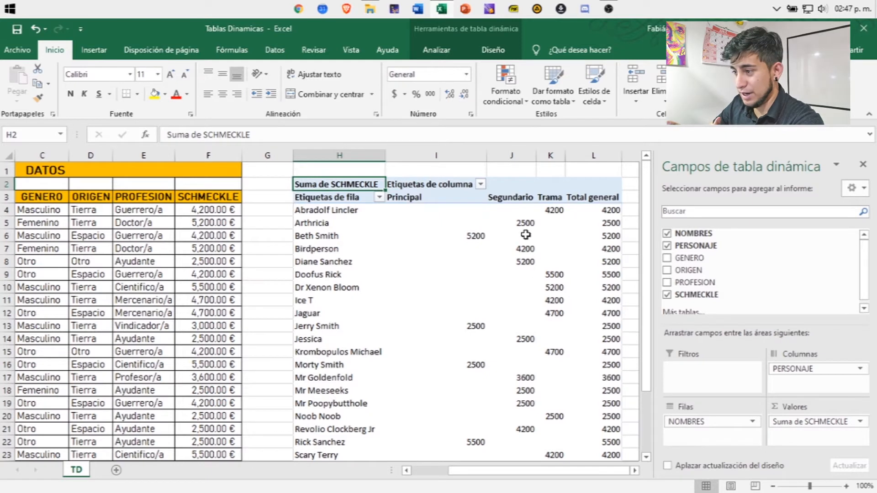
{"action": "mouse_move", "coordinate": [556, 221]}
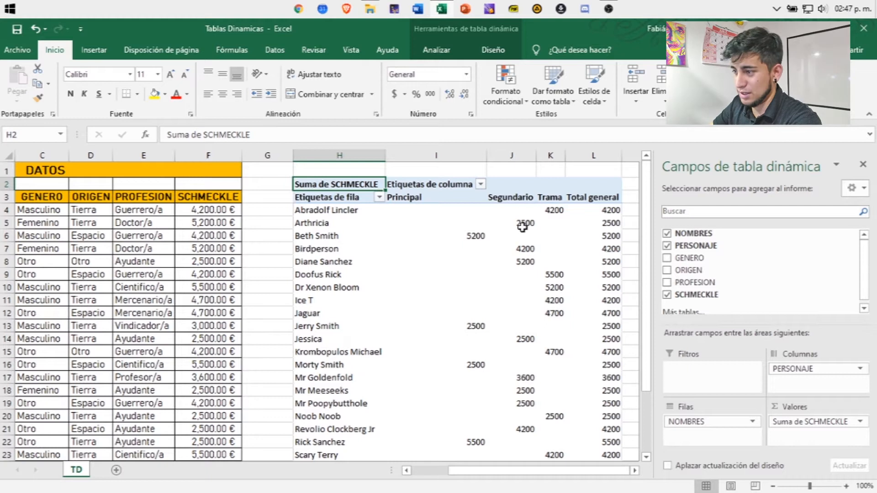
{"action": "mouse_move", "coordinate": [523, 227]}
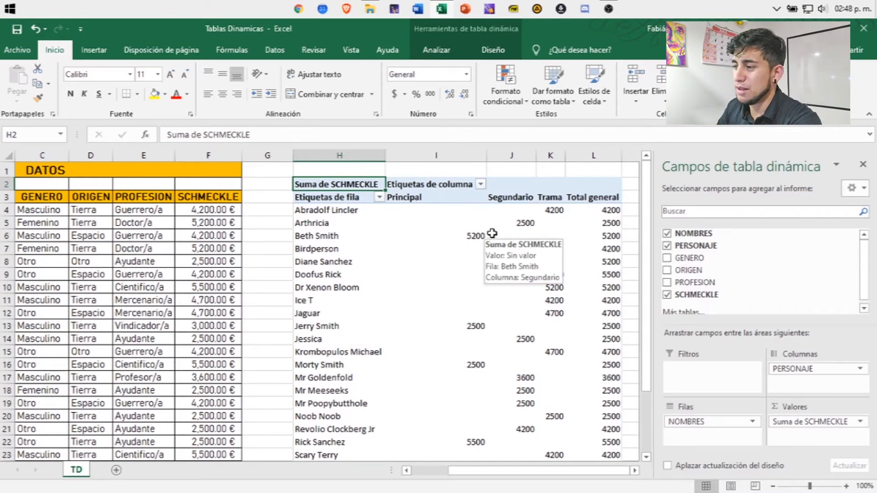
{"action": "mouse_move", "coordinate": [610, 224]}
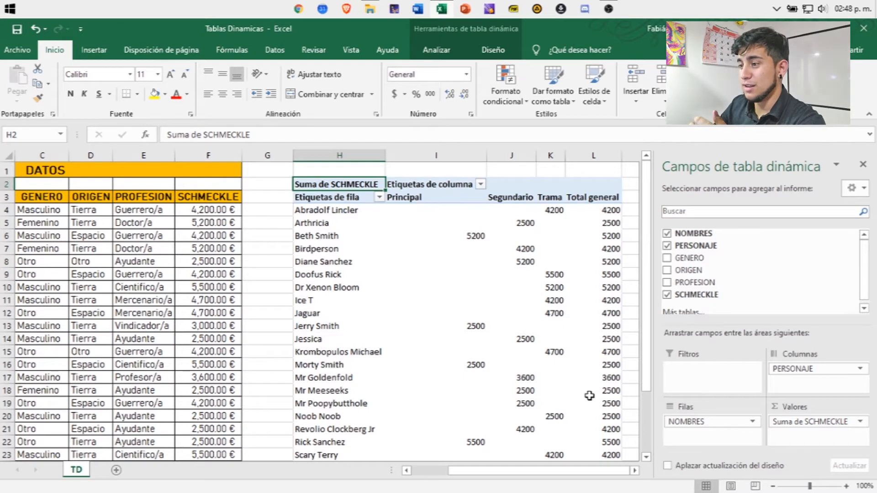
{"action": "mouse_move", "coordinate": [438, 235]}
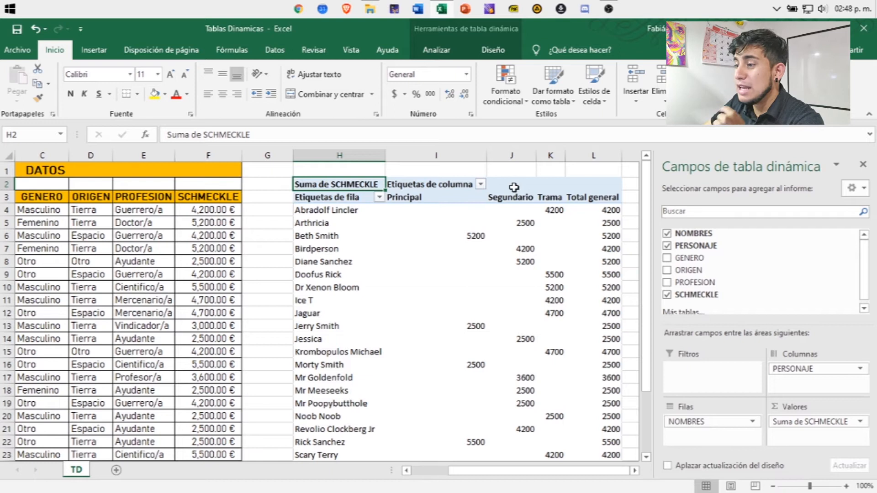
Filter the column labels to Principal only, excluding Segundario and Trama, and undo that filter.
{"action": "left_click", "coordinate": [481, 185]}
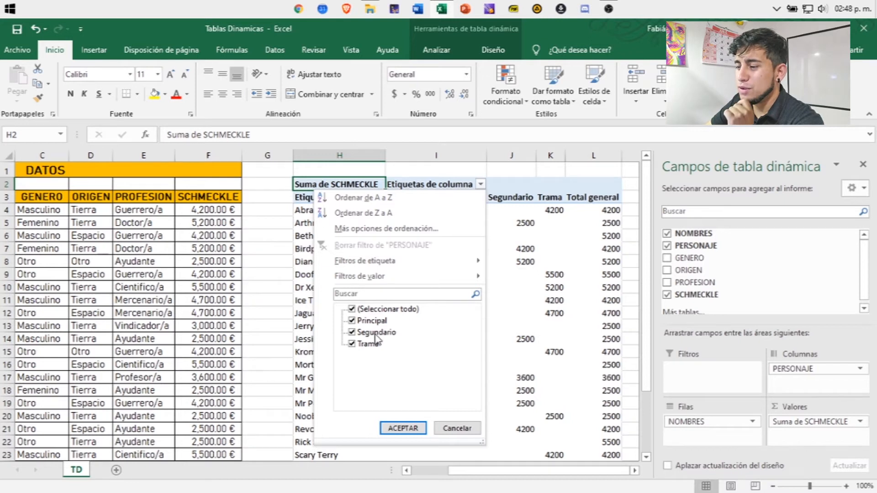
{"action": "left_click", "coordinate": [351, 336]}
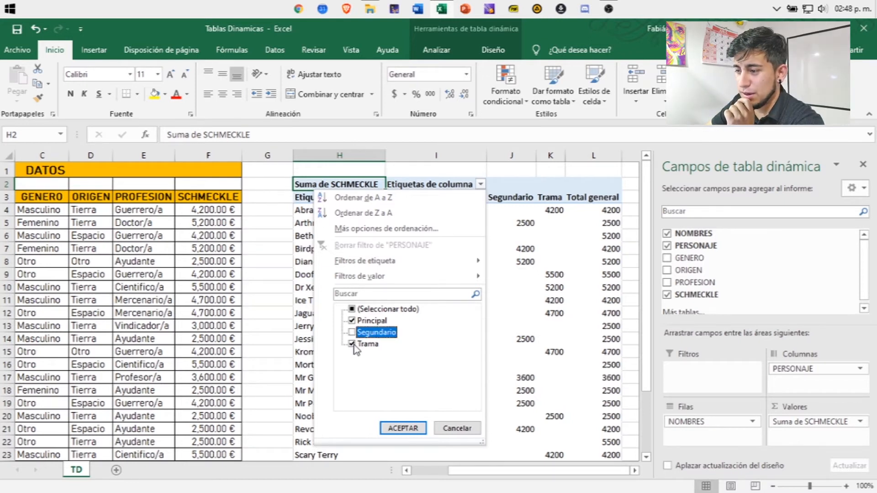
{"action": "left_click", "coordinate": [352, 344]}
{"action": "left_click", "coordinate": [404, 429]}
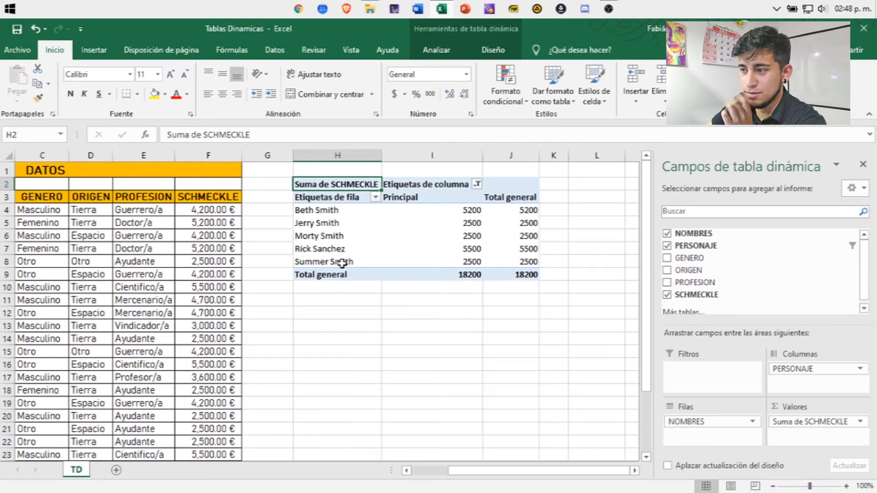
{"action": "key", "text": "ctrl+z"}
Filter the PivotTable's row labels to exclude Ice T, and include that name again.
{"action": "left_click", "coordinate": [377, 197]}
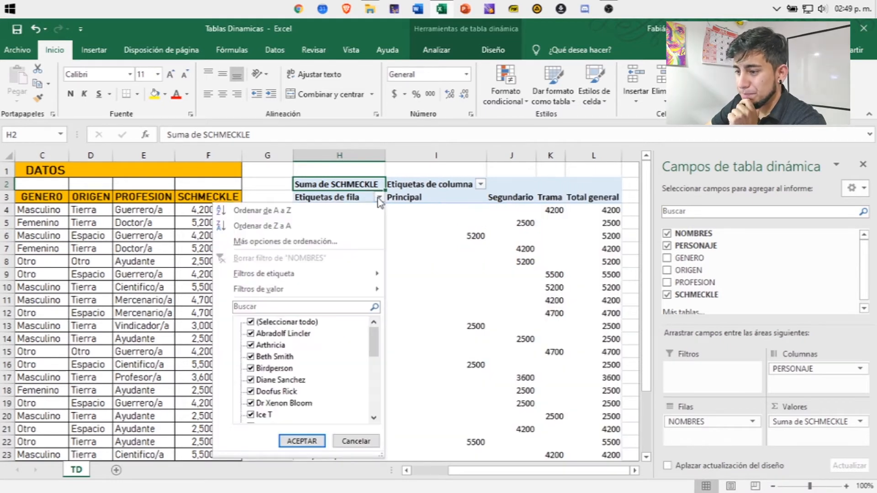
{"action": "scroll", "coordinate": [301, 340], "scroll_direction": "down", "scroll_amount": 7}
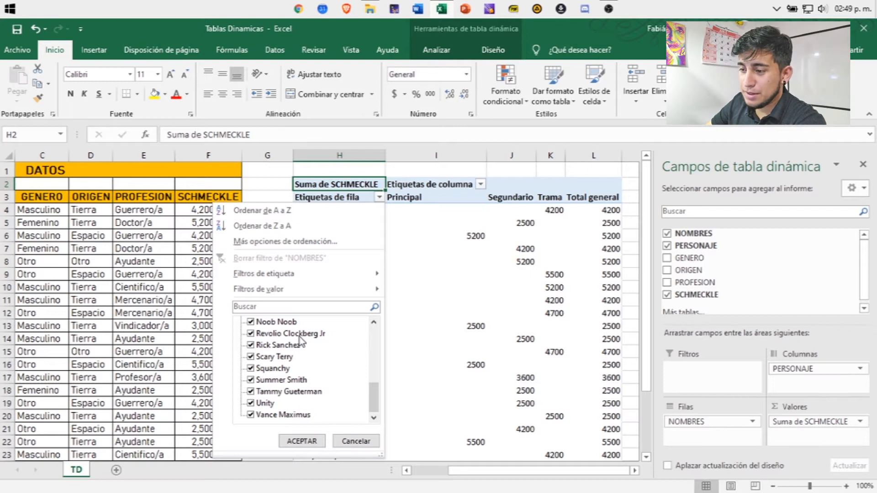
{"action": "scroll", "coordinate": [301, 340], "scroll_direction": "up", "scroll_amount": 7}
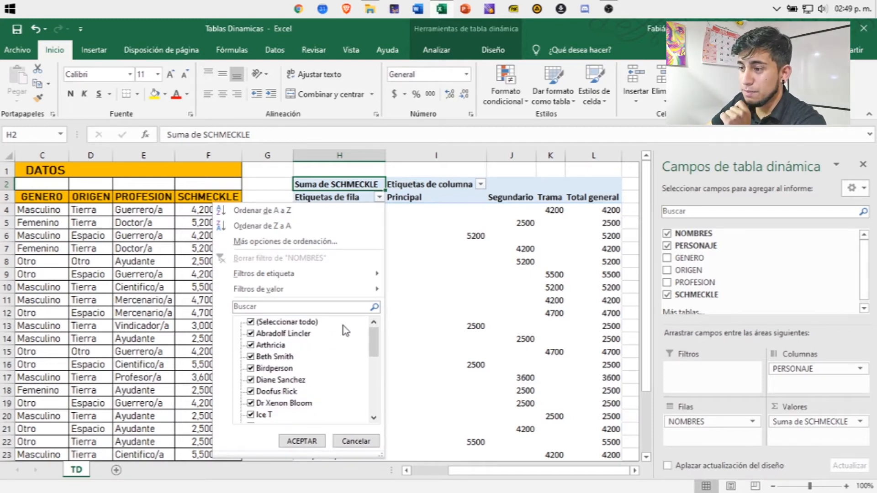
{"action": "mouse_move", "coordinate": [359, 276]}
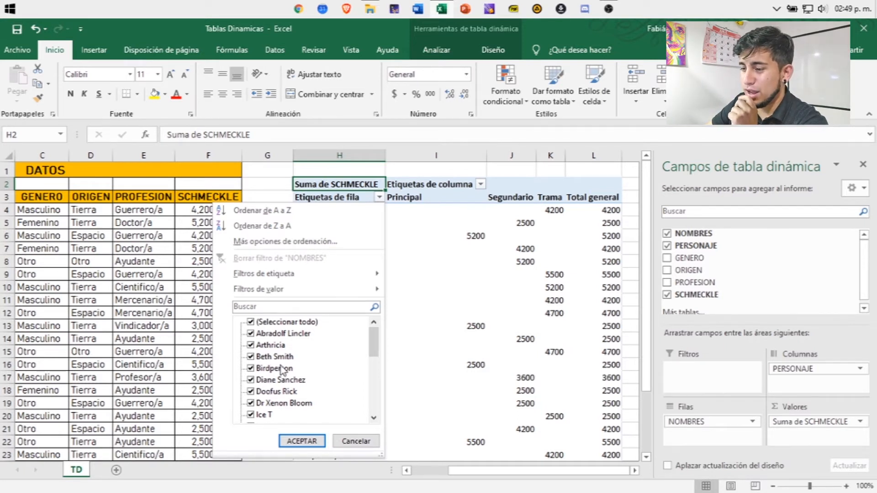
{"action": "scroll", "coordinate": [295, 399], "scroll_direction": "down", "scroll_amount": 1}
{"action": "left_click", "coordinate": [250, 380]}
{"action": "left_click", "coordinate": [302, 442]}
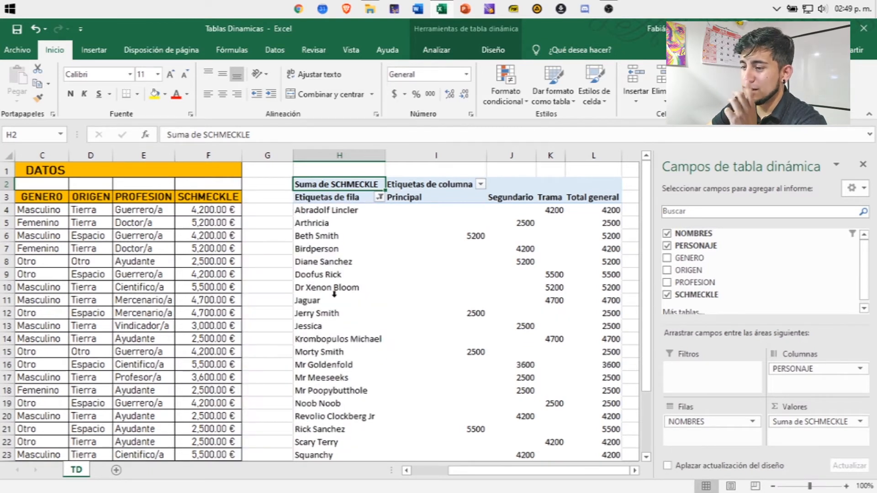
{"action": "left_click", "coordinate": [379, 197]}
{"action": "left_click", "coordinate": [250, 415]}
{"action": "left_click", "coordinate": [316, 441]}
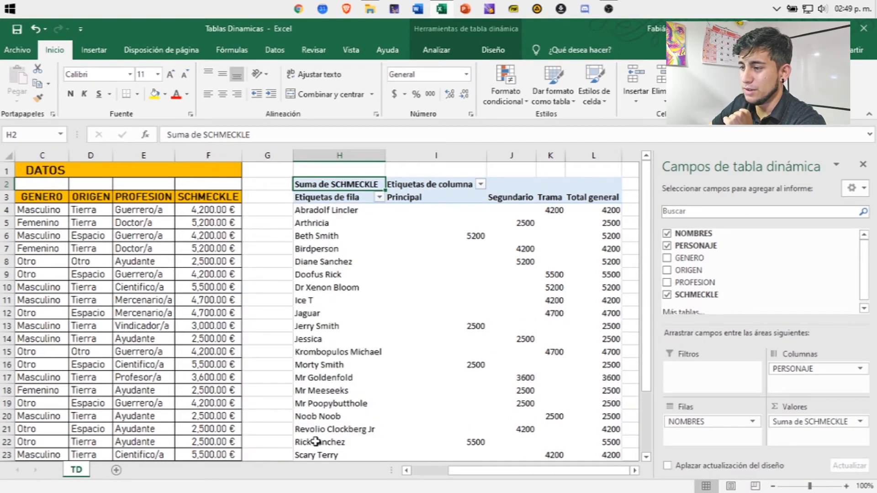
Hide Ice T from the row labels once more and restore the full list of names.
{"action": "left_click", "coordinate": [379, 198]}
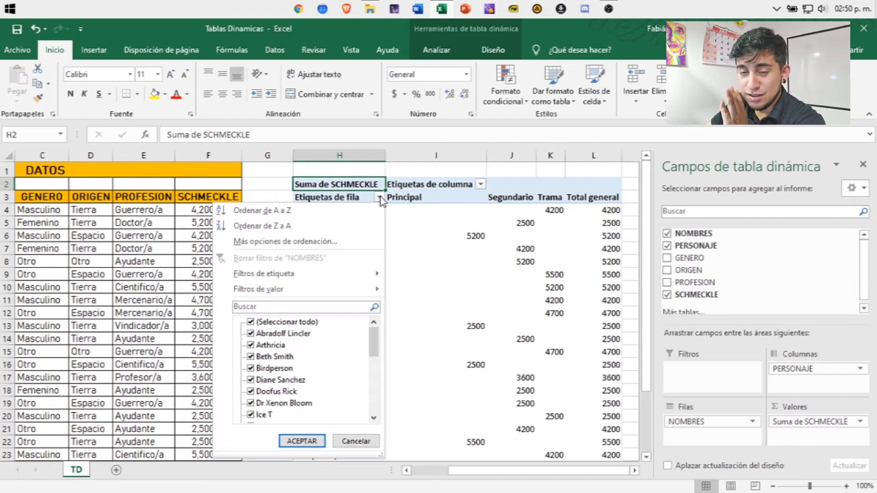
{"action": "left_click", "coordinate": [251, 415]}
{"action": "left_click", "coordinate": [303, 441]}
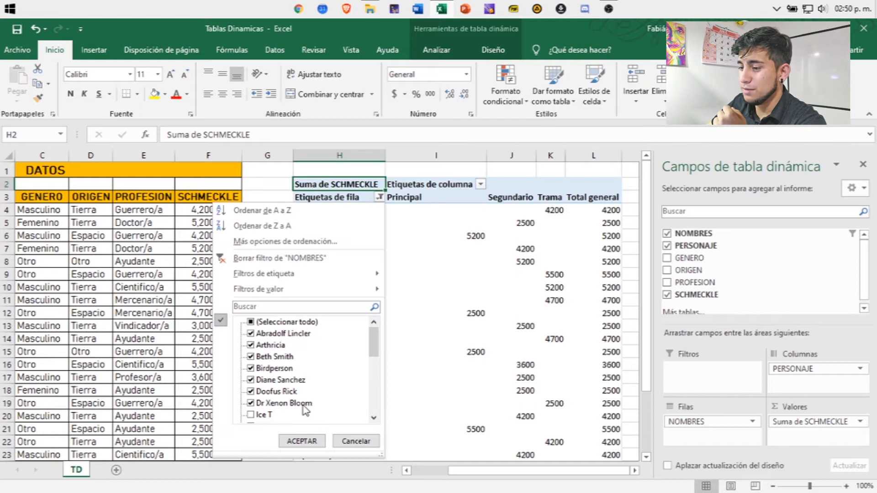
{"action": "left_click", "coordinate": [259, 418]}
{"action": "left_click", "coordinate": [302, 441]}
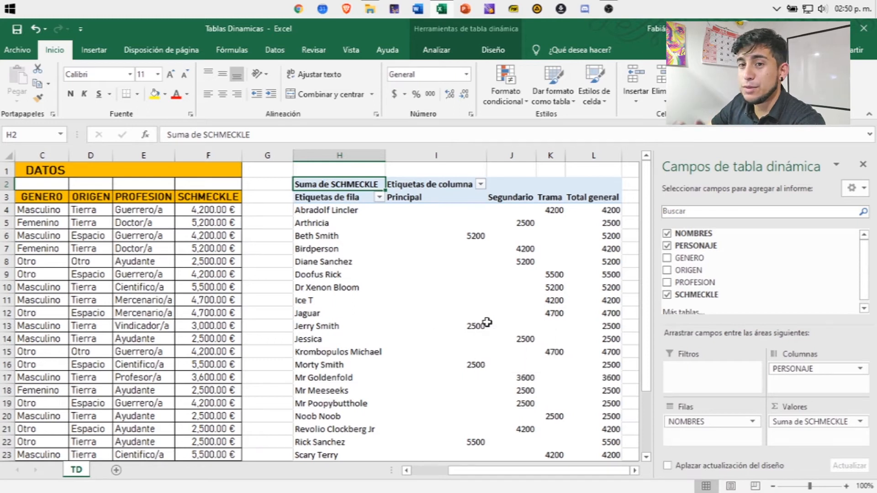
Add the PROFESION and ORIGEN fields to the PivotTable as report filters.
{"action": "mouse_move", "coordinate": [487, 322]}
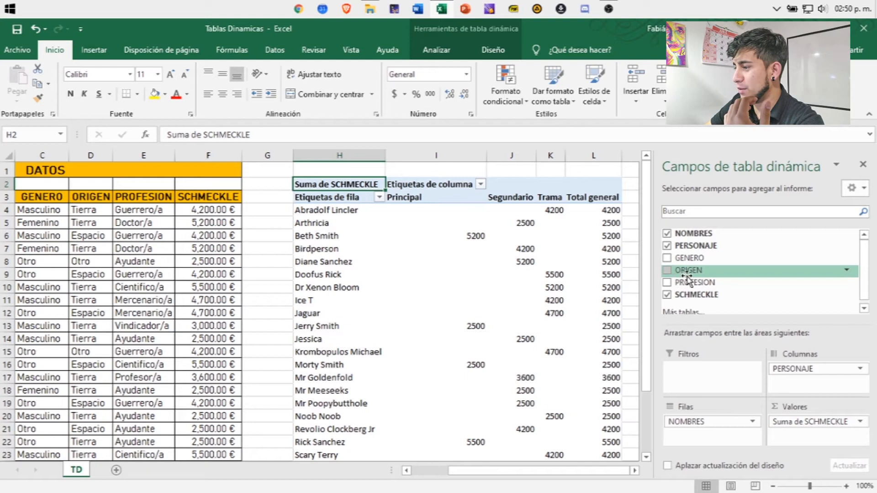
{"action": "left_click_drag", "start_coordinate": [690, 283], "coordinate": [704, 371]}
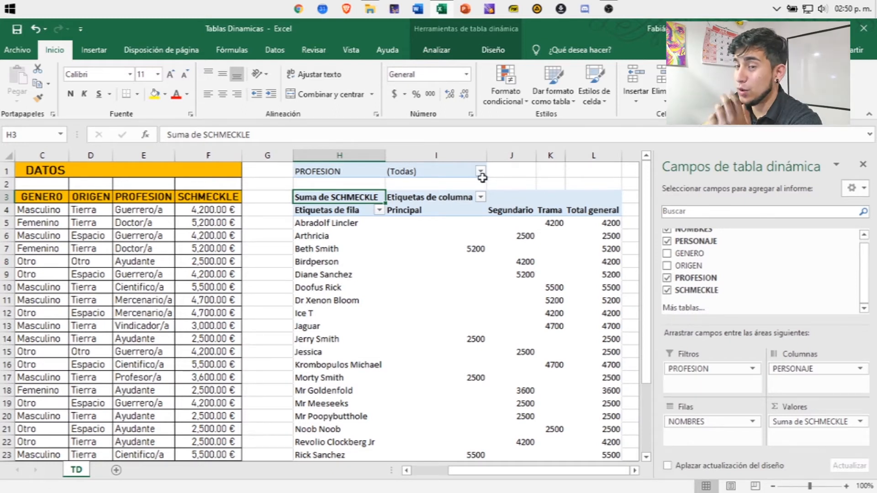
{"action": "left_click_drag", "start_coordinate": [683, 290], "coordinate": [699, 382]}
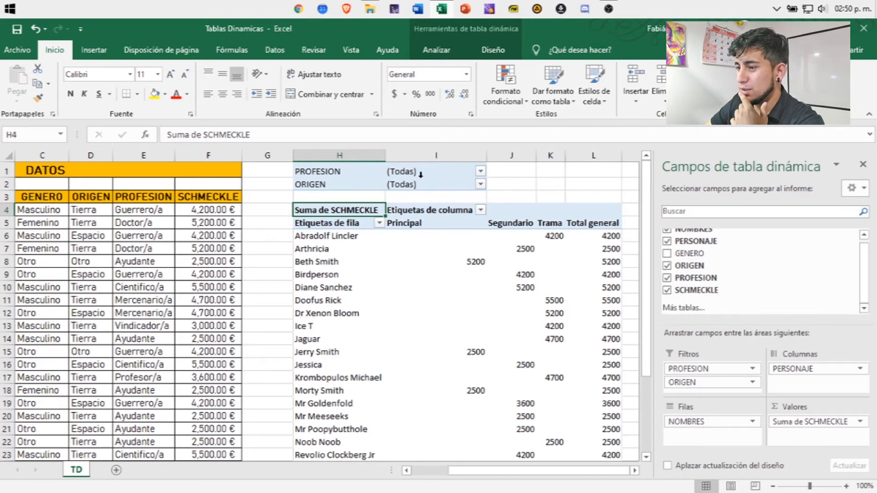
{"action": "scroll", "coordinate": [450, 309], "scroll_direction": "down", "scroll_amount": 4}
{"action": "scroll", "coordinate": [450, 319], "scroll_direction": "up", "scroll_amount": 4}
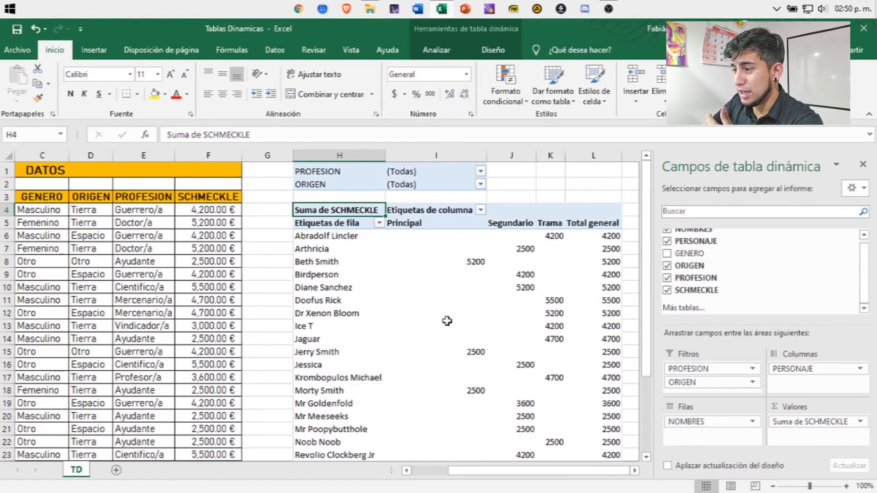
{"action": "scroll", "coordinate": [455, 310], "scroll_direction": "down", "scroll_amount": 2}
{"action": "scroll", "coordinate": [464, 254], "scroll_direction": "up", "scroll_amount": 2}
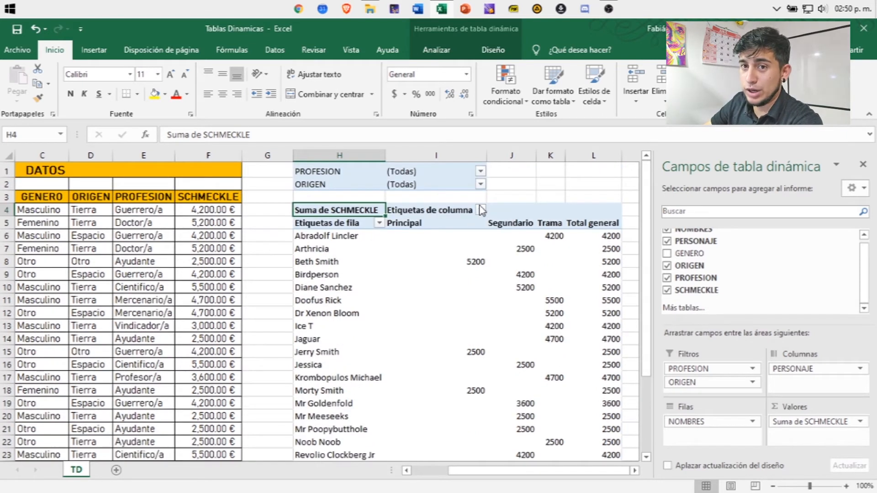
Filter the PivotTable by PROFESION to include only Mercenario/a.
{"action": "left_click", "coordinate": [480, 172]}
{"action": "left_click", "coordinate": [352, 258]}
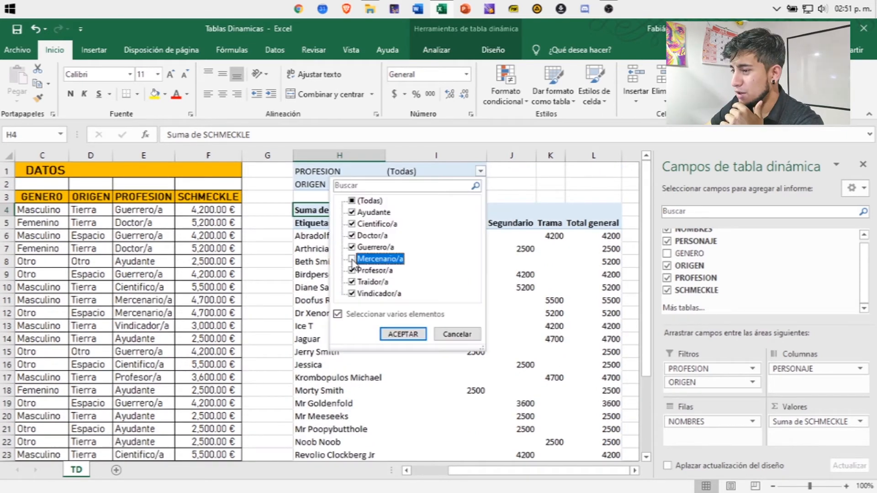
{"action": "left_click", "coordinate": [352, 201]}
{"action": "left_click", "coordinate": [351, 202]}
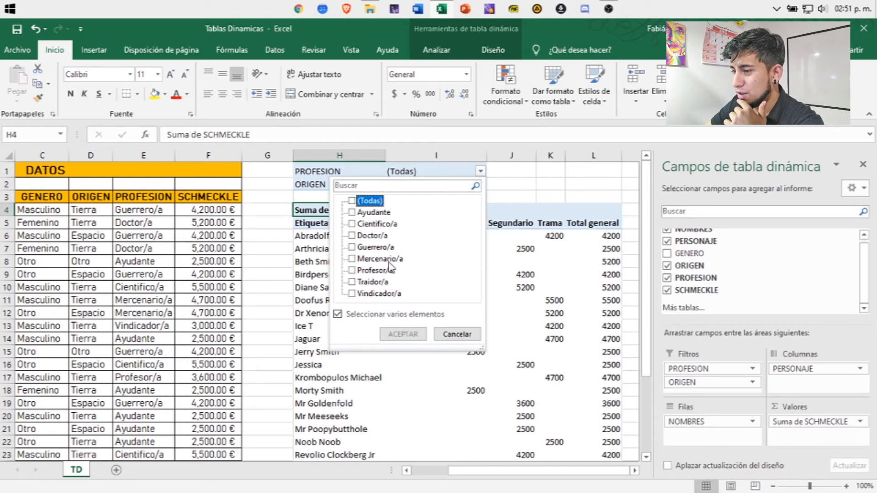
{"action": "left_click", "coordinate": [352, 259]}
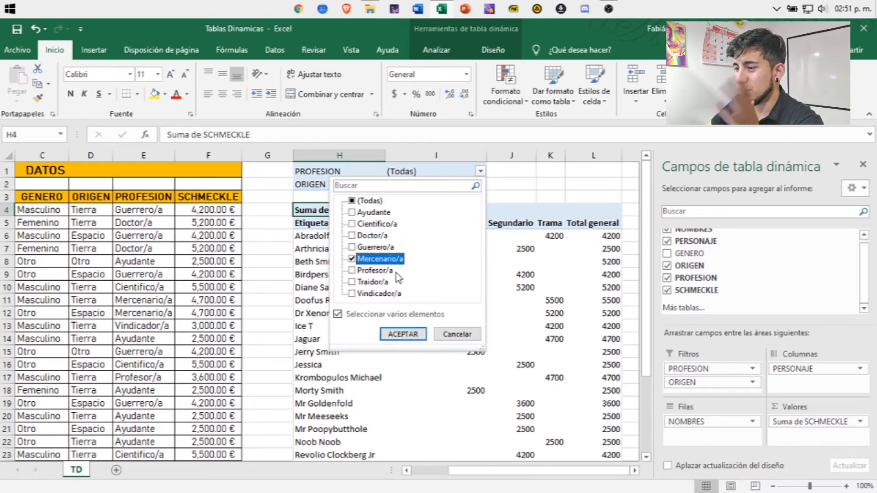
{"action": "left_click", "coordinate": [403, 335]}
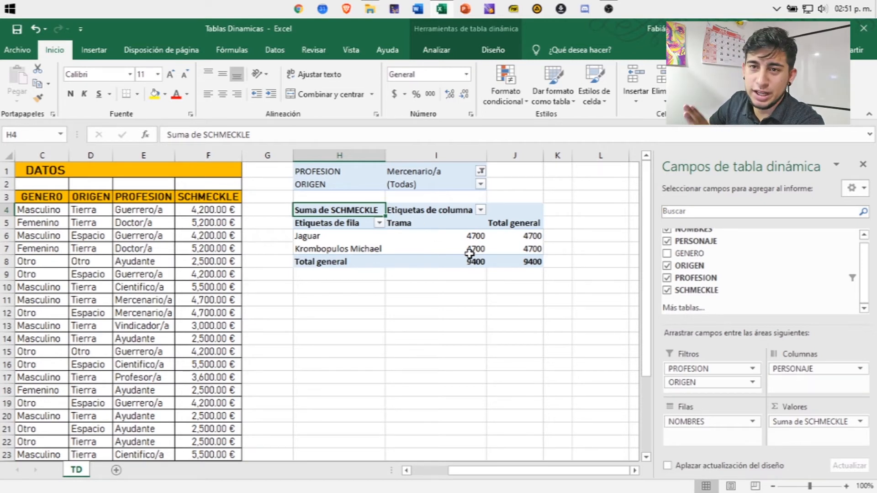
{"action": "mouse_move", "coordinate": [469, 254]}
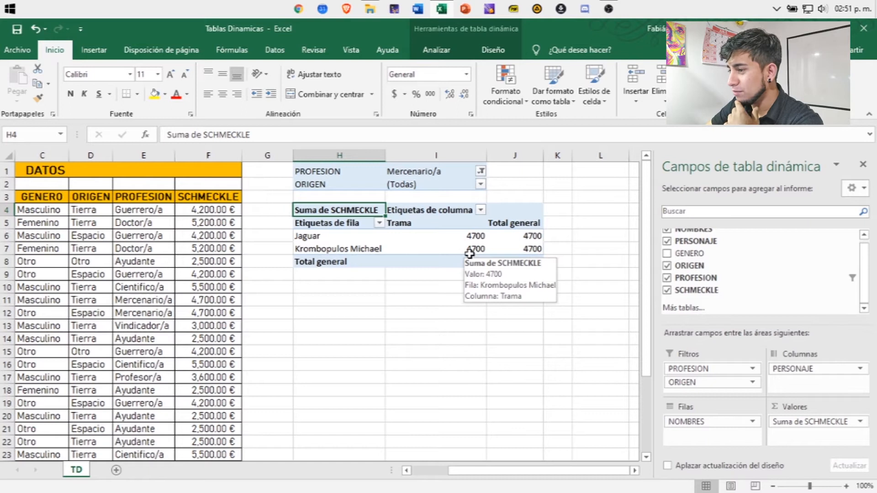
Filter the PivotTable by ORIGEN to include only Espacio, with multiple item selection enabled.
{"action": "left_click", "coordinate": [481, 184]}
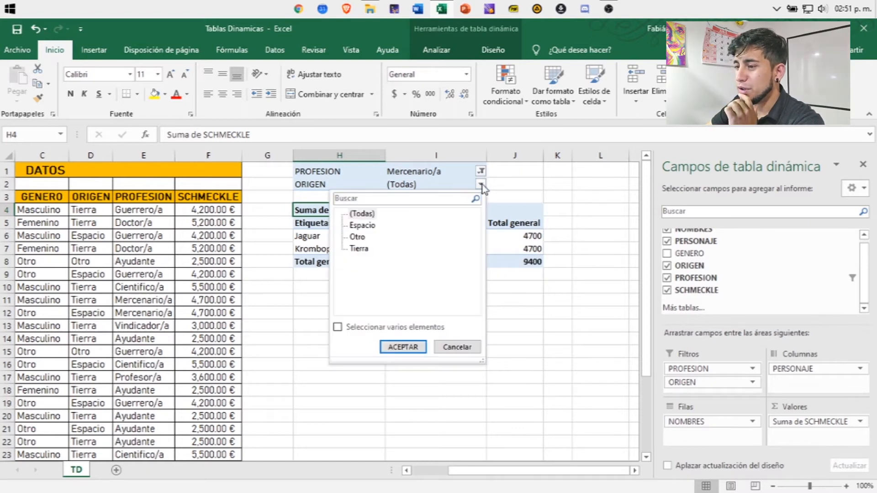
{"action": "left_click", "coordinate": [363, 225]}
{"action": "left_click", "coordinate": [338, 327]}
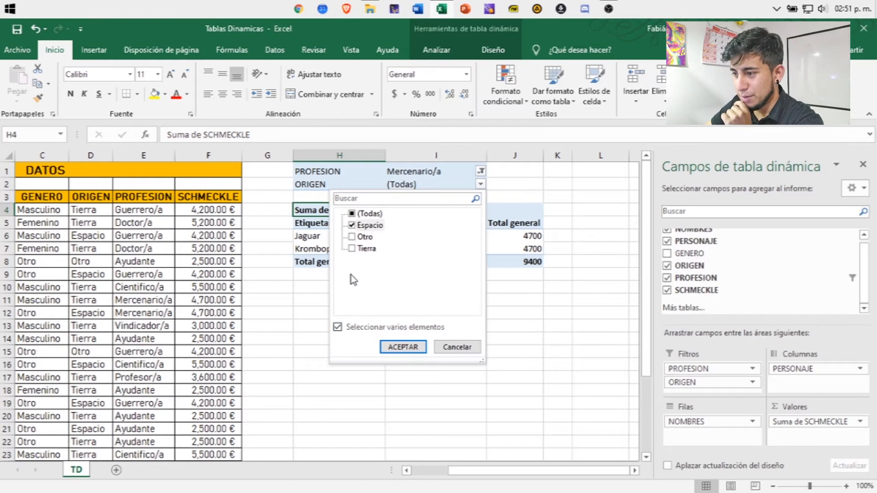
{"action": "left_click", "coordinate": [352, 218]}
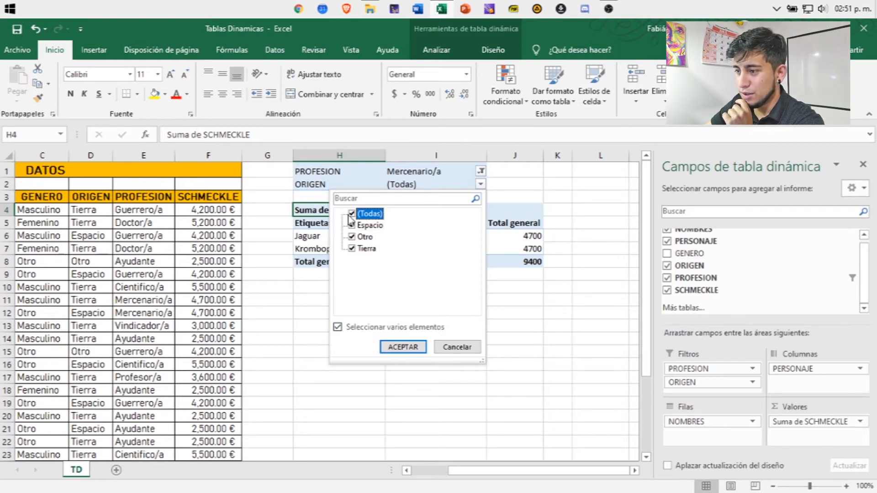
{"action": "left_click", "coordinate": [352, 214]}
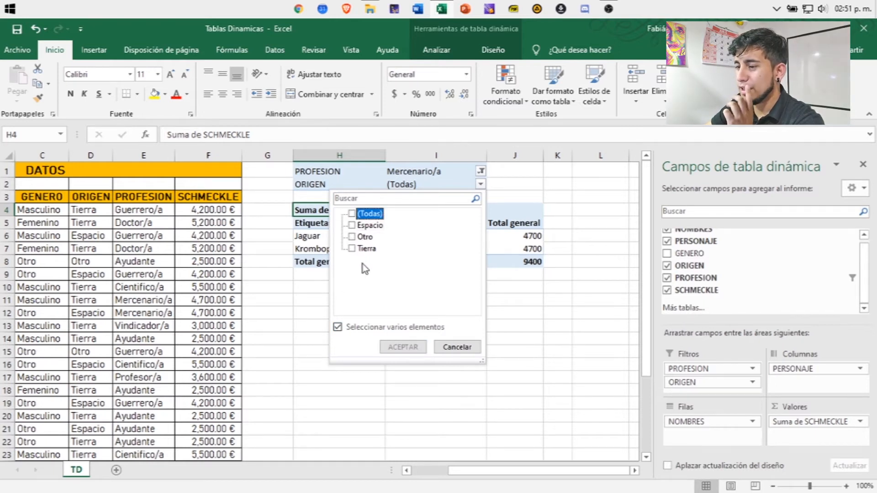
{"action": "left_click", "coordinate": [351, 225]}
{"action": "left_click", "coordinate": [407, 347]}
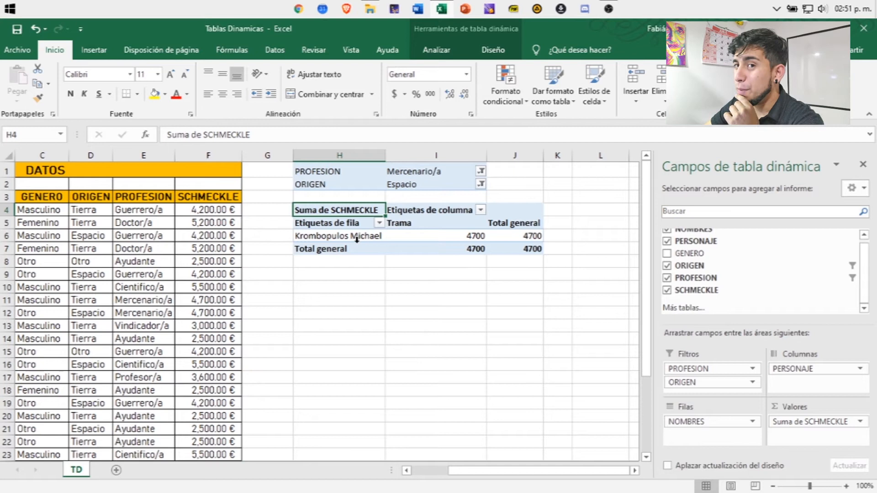
{"action": "mouse_move", "coordinate": [450, 245]}
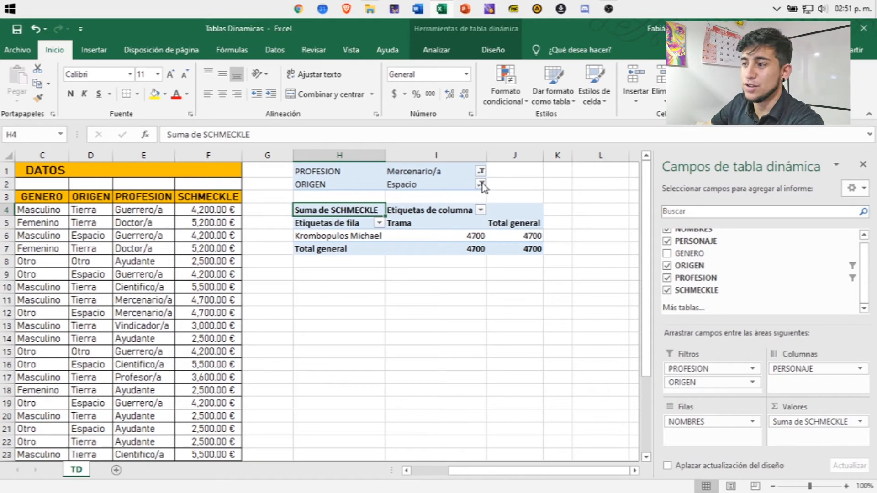
Reset the PROFESION and ORIGEN report filters to (Todas) and look over the full PivotTable.
{"action": "left_click", "coordinate": [481, 171]}
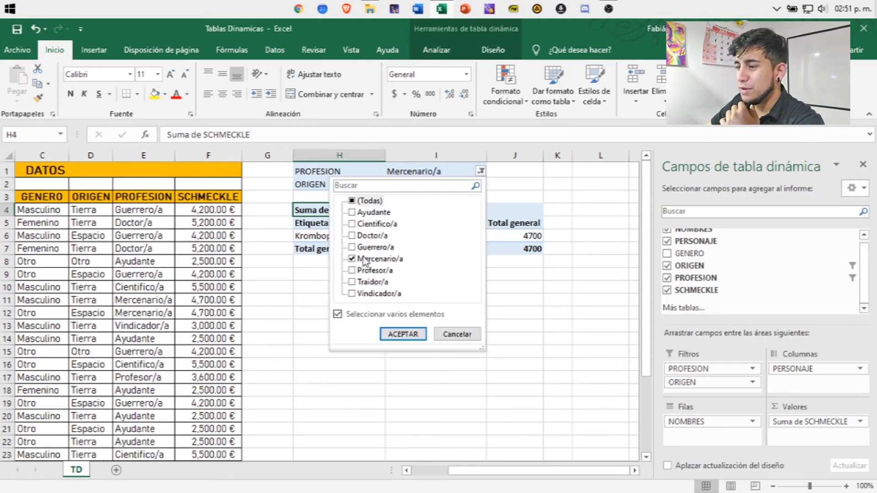
{"action": "left_click", "coordinate": [352, 201]}
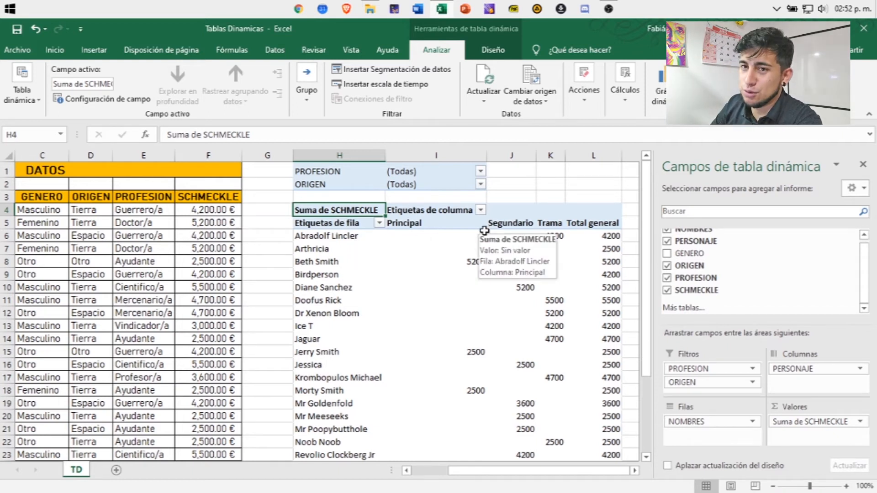
{"action": "scroll", "coordinate": [468, 288], "scroll_direction": "down", "scroll_amount": 2}
{"action": "scroll", "coordinate": [453, 297], "scroll_direction": "up", "scroll_amount": 1}
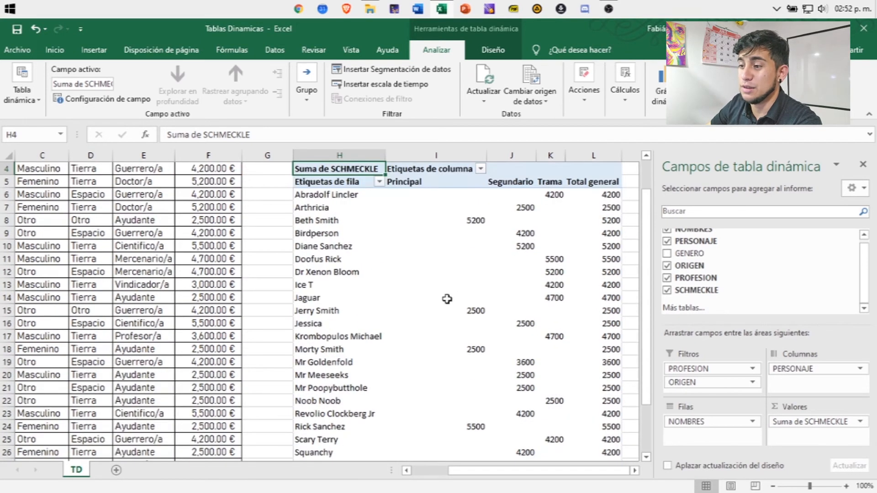
{"action": "scroll", "coordinate": [438, 299], "scroll_direction": "up", "scroll_amount": 1}
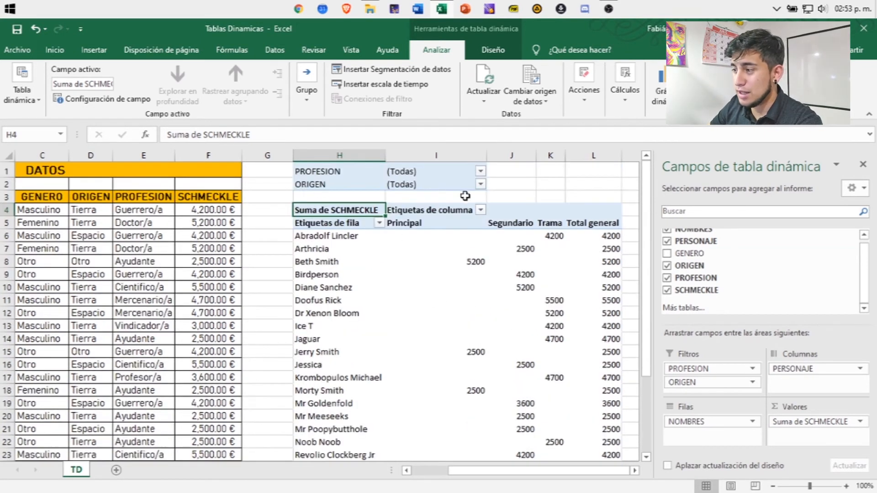
Apply a gold PivotTable style with a solid header that matches the DATOS table.
{"action": "left_click", "coordinate": [494, 51]}
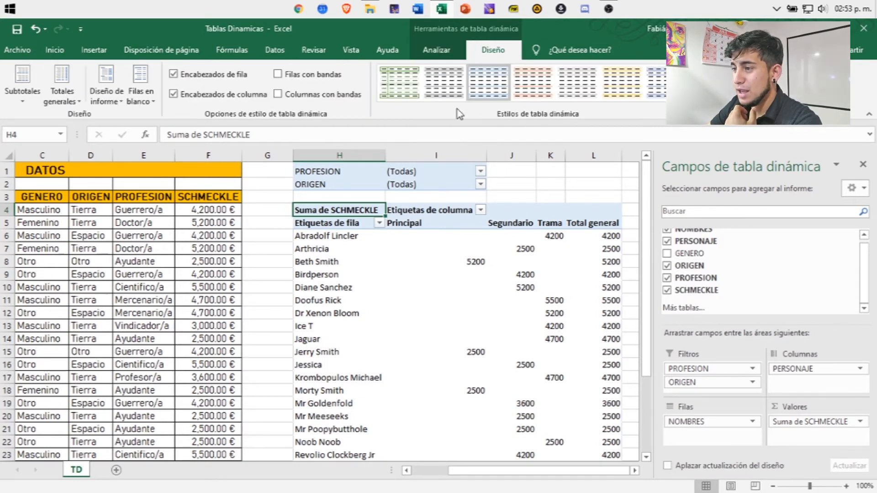
{"action": "left_click", "coordinate": [693, 107]}
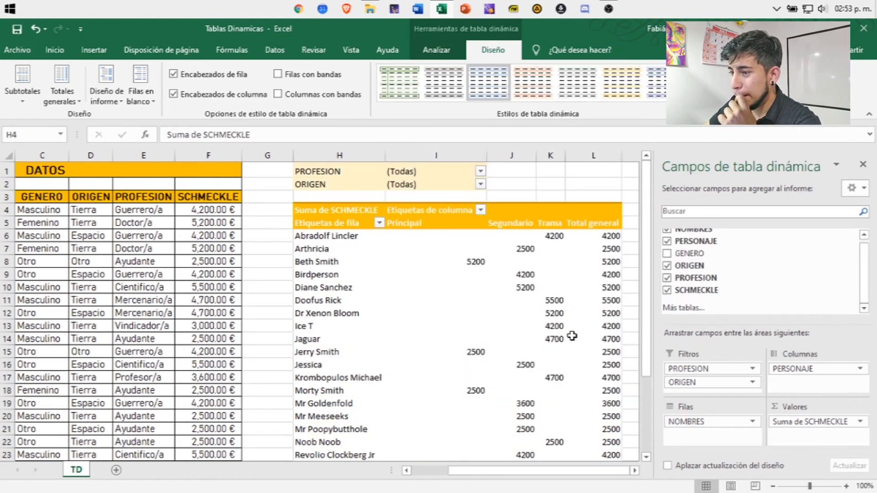
{"action": "left_click", "coordinate": [581, 335]}
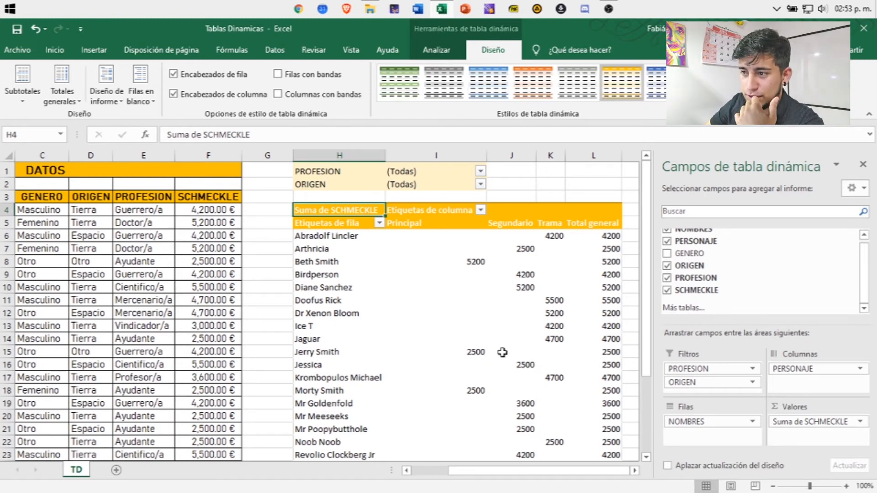
{"action": "mouse_move", "coordinate": [604, 439]}
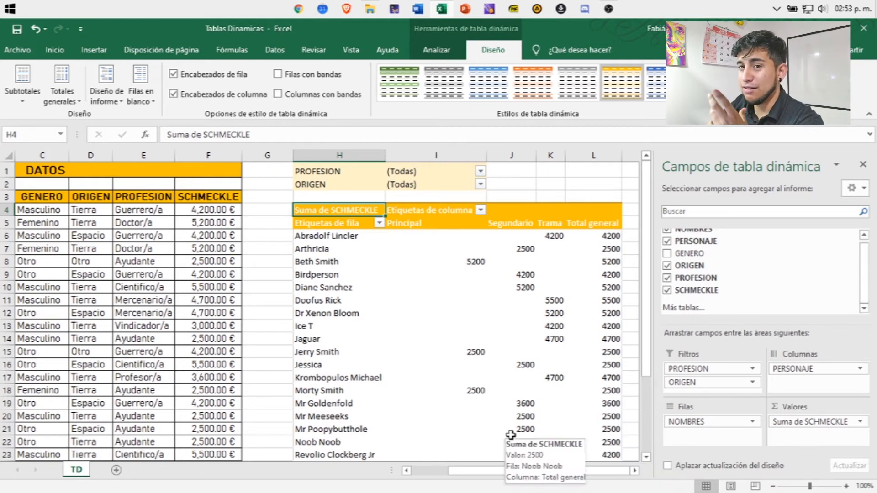
Examine the DATOS source table from the NOMBRES column through SCHMECKLE.
{"action": "left_click_drag", "start_coordinate": [466, 472], "coordinate": [401, 468]}
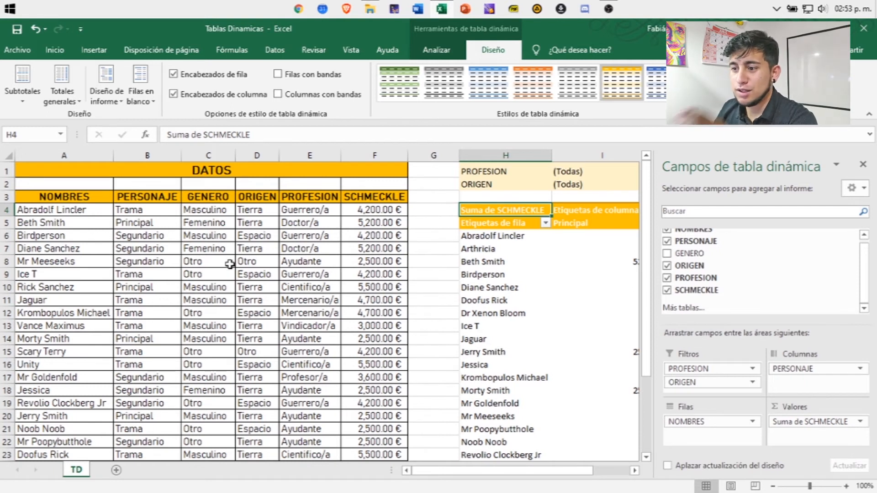
{"action": "scroll", "coordinate": [205, 296], "scroll_direction": "down", "scroll_amount": 2}
{"action": "scroll", "coordinate": [211, 323], "scroll_direction": "up", "scroll_amount": 2}
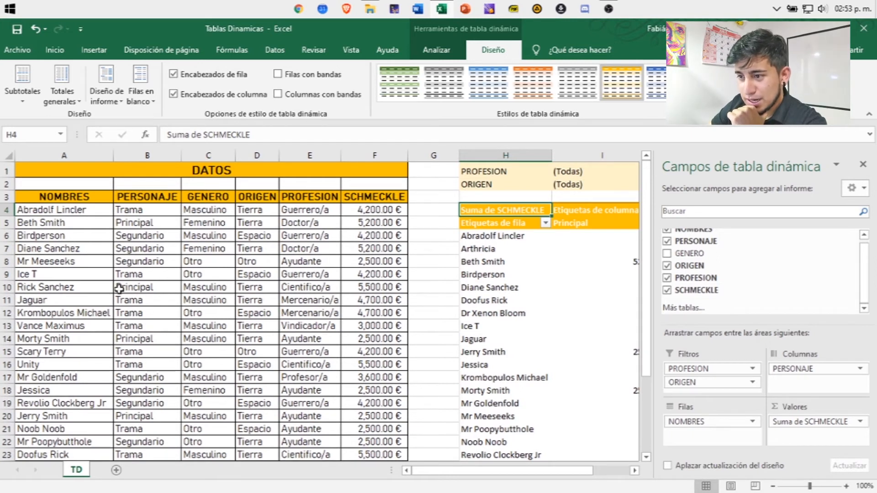
Change the PERSONAJE value of Mr Meeseeks in cell B8 of the DATOS table to Trama.
{"action": "left_click", "coordinate": [157, 264]}
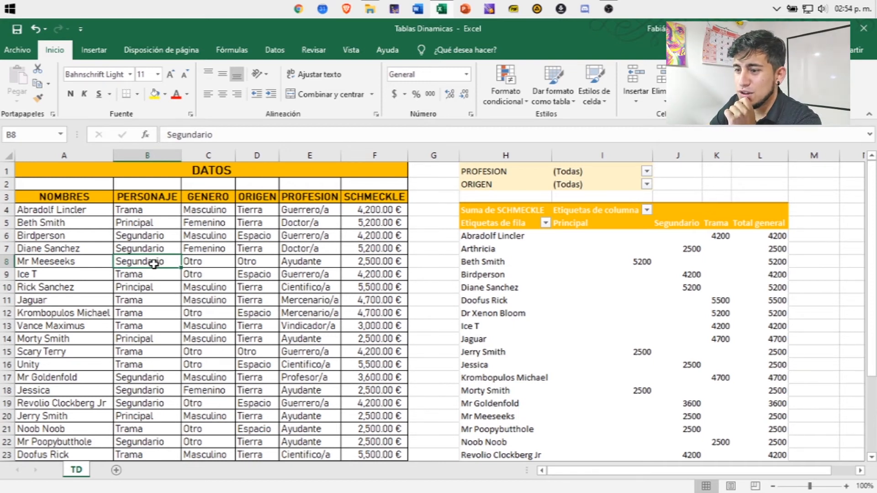
{"action": "key", "text": "F2"}
{"action": "key", "text": "BackSpace"}
{"action": "key", "text": "BackSpace"}
{"action": "key", "text": "BackSpace"}
{"action": "key", "text": "BackSpace"}
{"action": "key", "text": "BackSpace"}
{"action": "key", "text": "BackSpace"}
{"action": "key", "text": "BackSpace"}
{"action": "key", "text": "BackSpace"}
{"action": "key", "text": "BackSpace"}
{"action": "key", "text": "BackSpace"}
{"action": "type", "text": "Trama"}
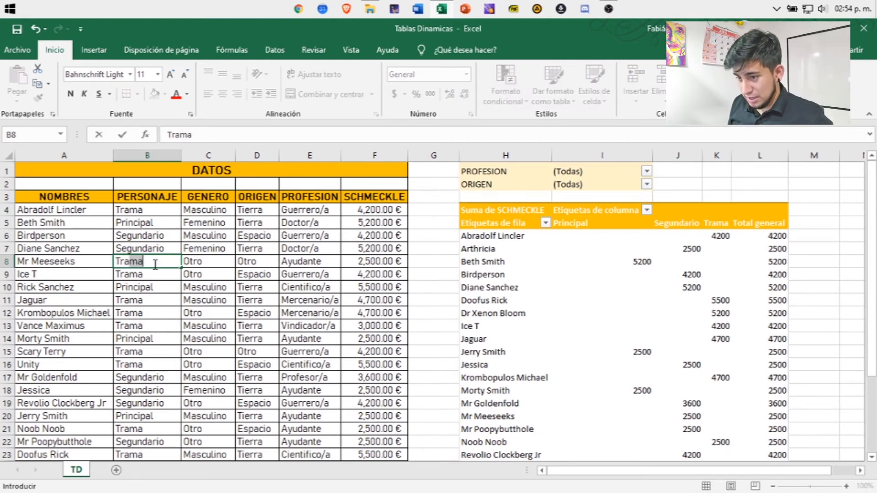
{"action": "left_click", "coordinate": [434, 287]}
Check under which PERSONAJE column the PivotTable places the SCHMECKLE value of Mr Meeseeks.
{"action": "scroll", "coordinate": [608, 302], "scroll_direction": "down", "scroll_amount": 2}
{"action": "scroll", "coordinate": [607, 303], "scroll_direction": "up", "scroll_amount": 2}
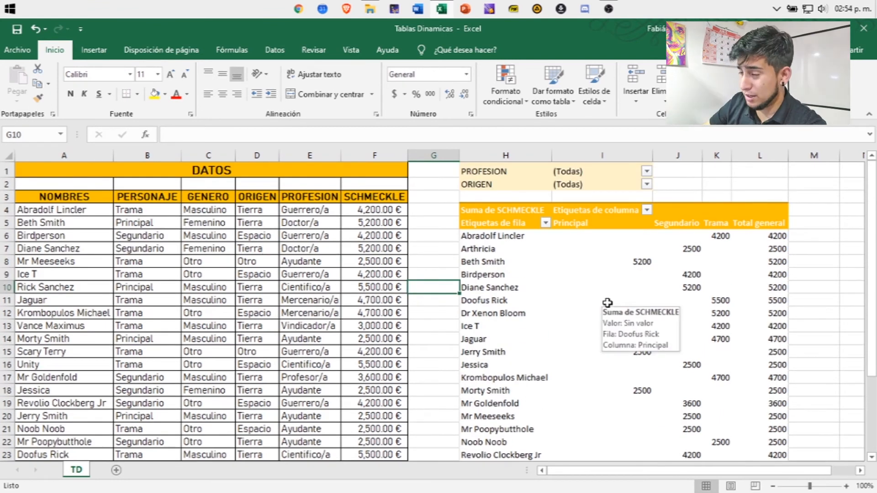
{"action": "scroll", "coordinate": [607, 303], "scroll_direction": "down", "scroll_amount": 1}
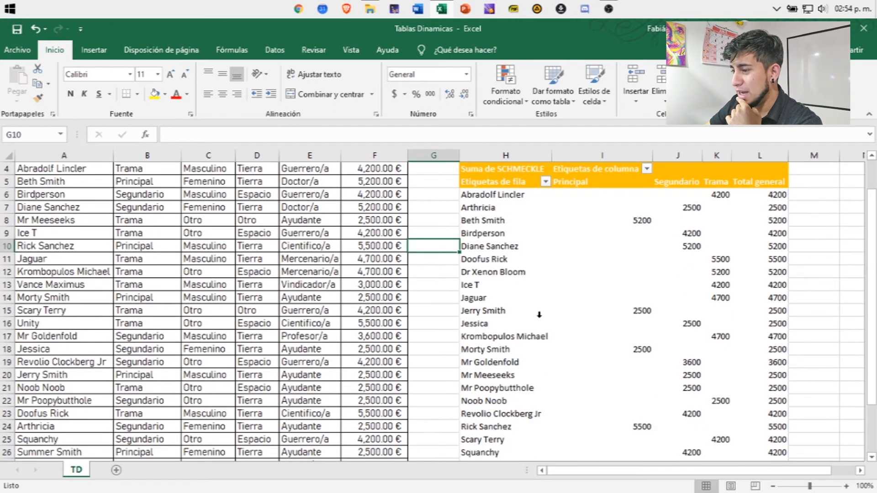
{"action": "scroll", "coordinate": [537, 311], "scroll_direction": "down", "scroll_amount": 1}
{"action": "scroll", "coordinate": [548, 286], "scroll_direction": "up", "scroll_amount": 2}
{"action": "scroll", "coordinate": [687, 274], "scroll_direction": "down", "scroll_amount": 1}
{"action": "scroll", "coordinate": [686, 251], "scroll_direction": "down", "scroll_amount": 1}
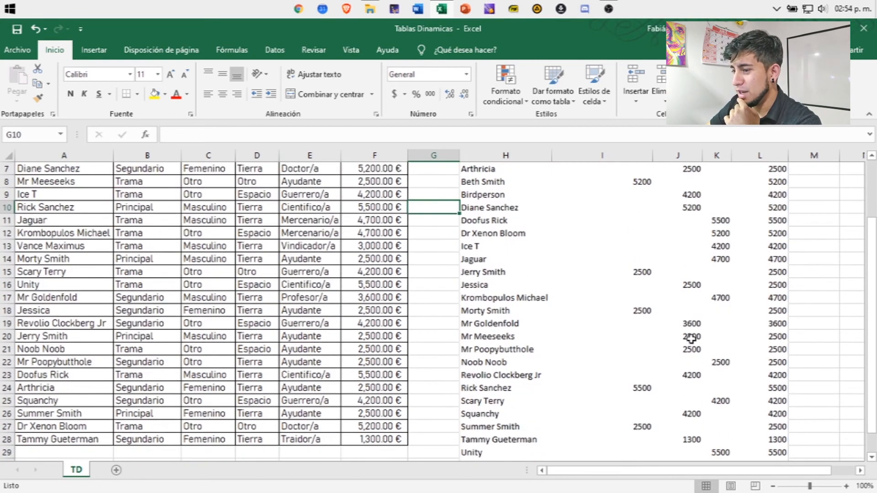
{"action": "mouse_move", "coordinate": [690, 338]}
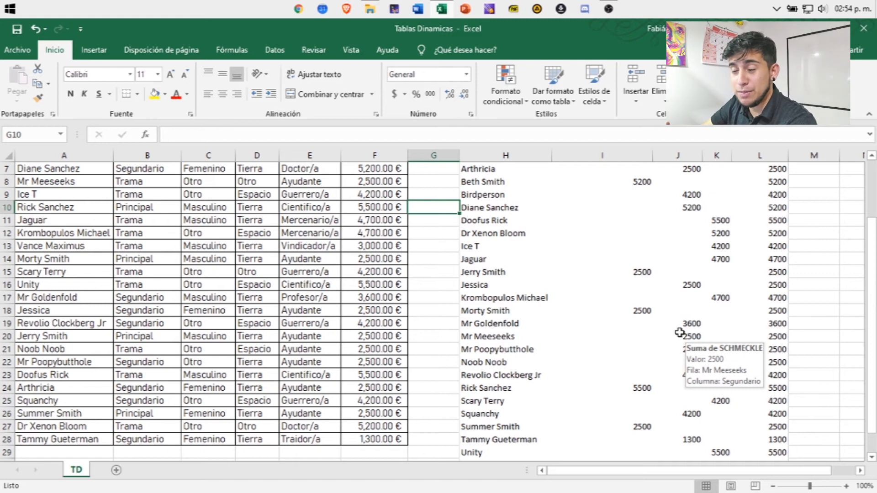
{"action": "mouse_move", "coordinate": [638, 328]}
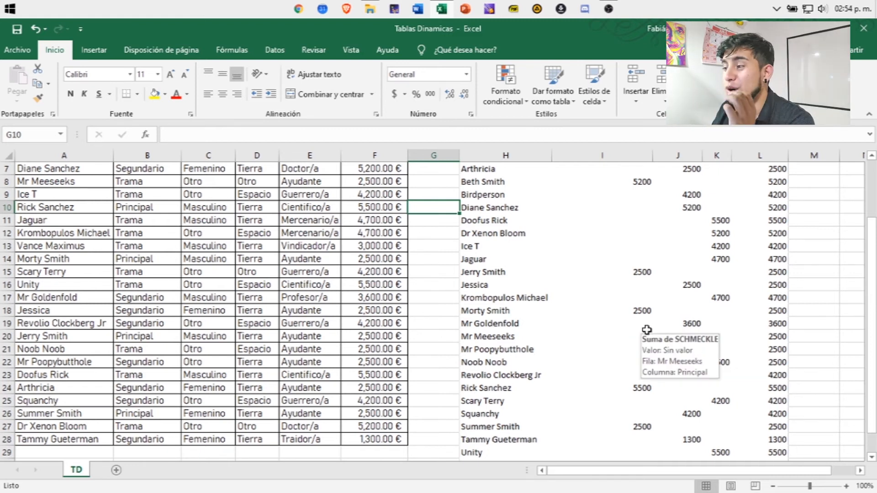
Refresh all PivotTable data with Actualizar todo so it reflects the edited source table.
{"action": "scroll", "coordinate": [593, 293], "scroll_direction": "up", "scroll_amount": 2}
{"action": "left_click", "coordinate": [558, 277]}
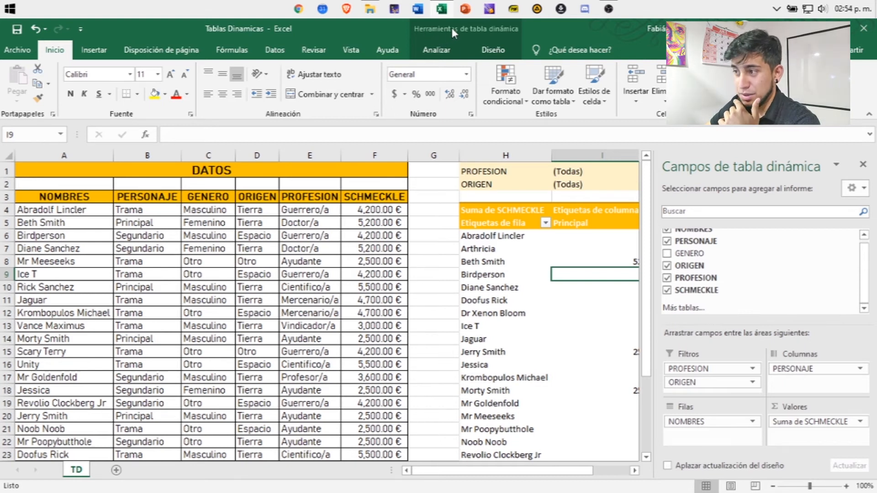
{"action": "left_click", "coordinate": [448, 51]}
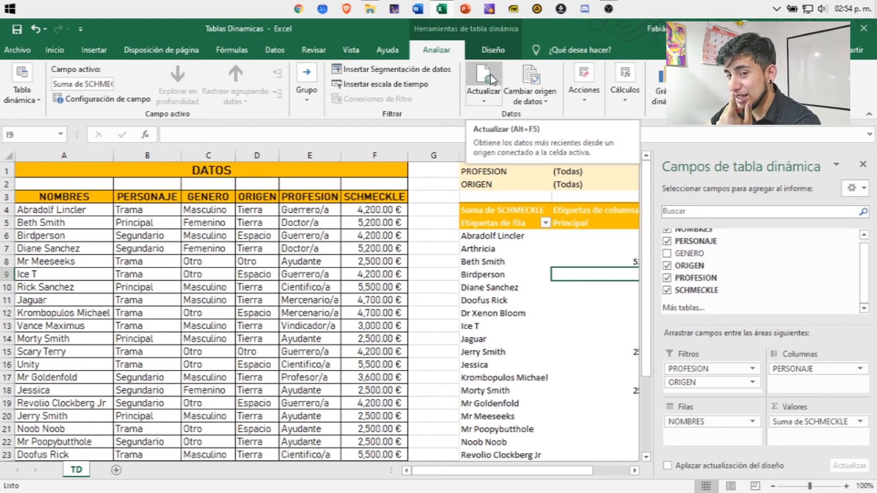
{"action": "left_click", "coordinate": [489, 103]}
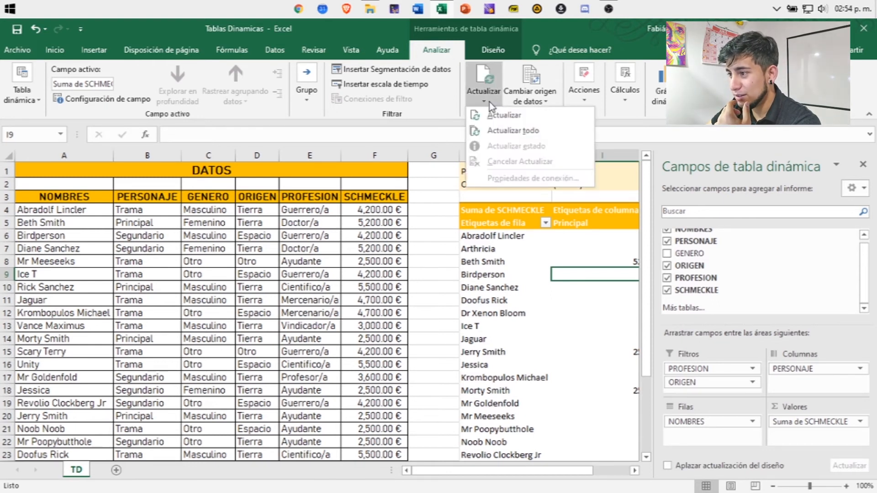
{"action": "left_click", "coordinate": [513, 131]}
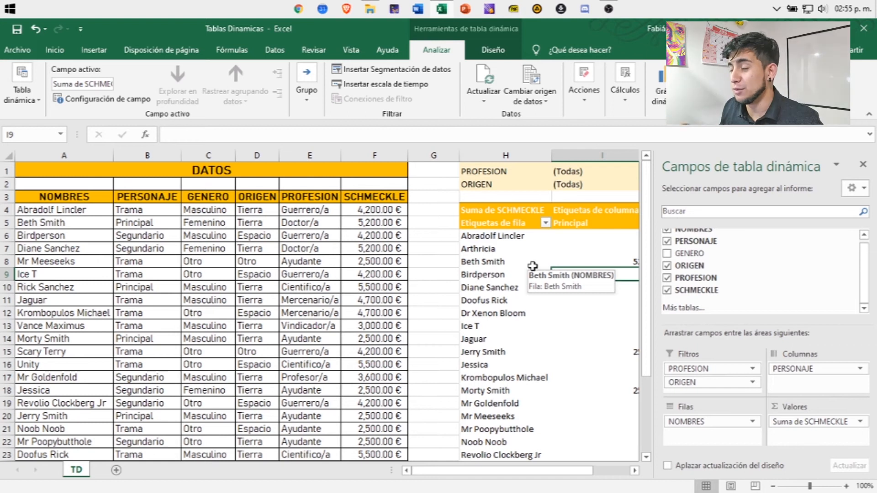
Inspect the Mr Meeseeks row under the Trama column of the refreshed PivotTable.
{"action": "left_click", "coordinate": [562, 313]}
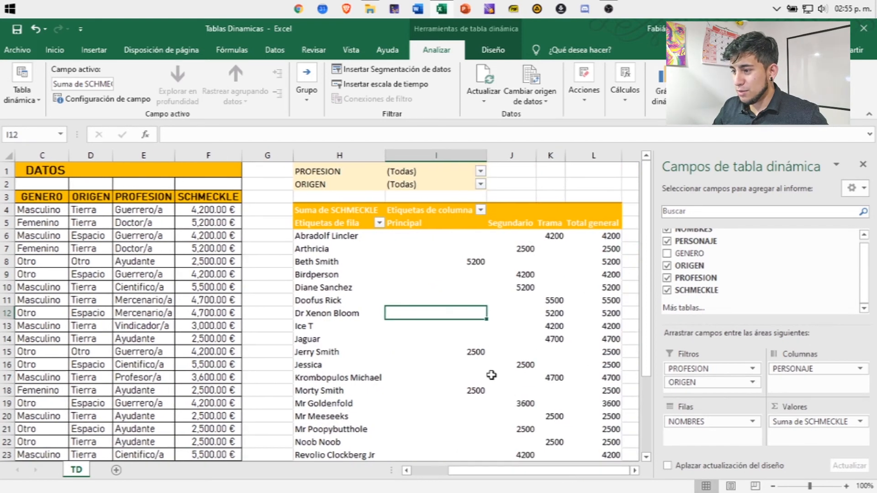
{"action": "scroll", "coordinate": [416, 320], "scroll_direction": "down", "scroll_amount": 1}
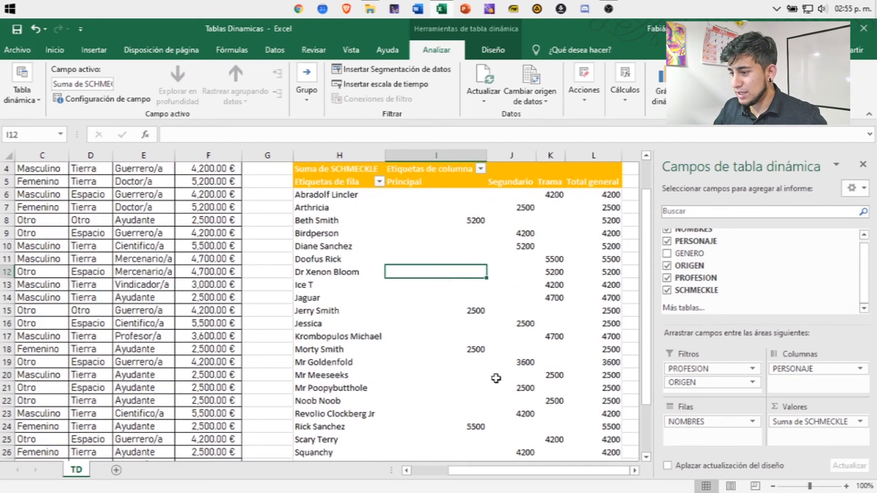
{"action": "left_click", "coordinate": [551, 374]}
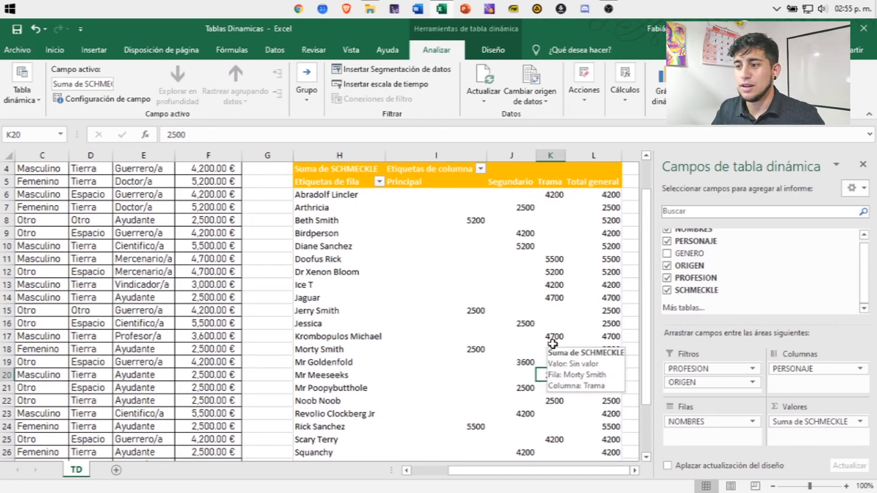
{"action": "mouse_move", "coordinate": [538, 351]}
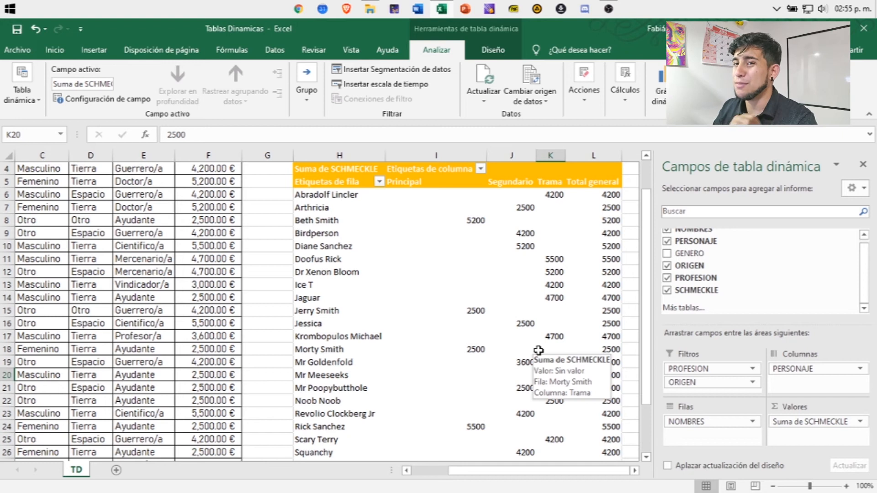
{"action": "left_click_drag", "start_coordinate": [453, 472], "coordinate": [430, 474]}
{"action": "scroll", "coordinate": [196, 332], "scroll_direction": "up", "scroll_amount": 1}
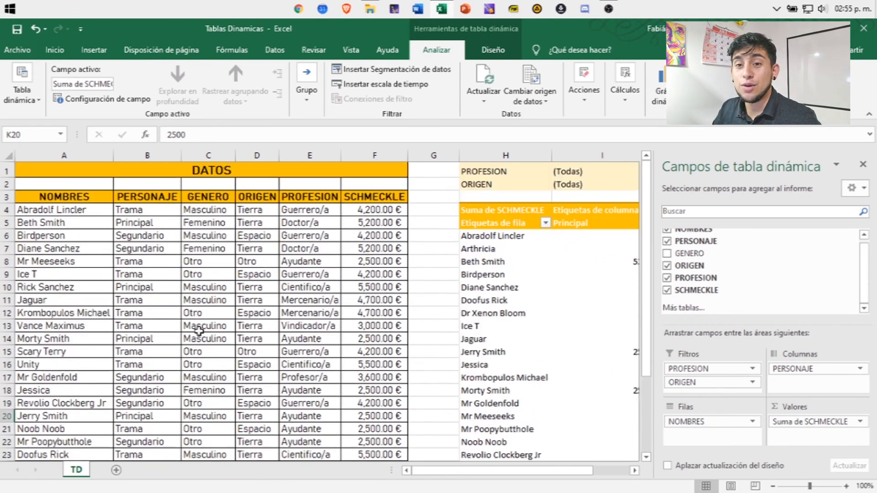
Fill the last DATOS record down into row 29 and set the new row's NOMBRES entry to Morty Malvado.
{"action": "scroll", "coordinate": [198, 330], "scroll_direction": "down", "scroll_amount": 4}
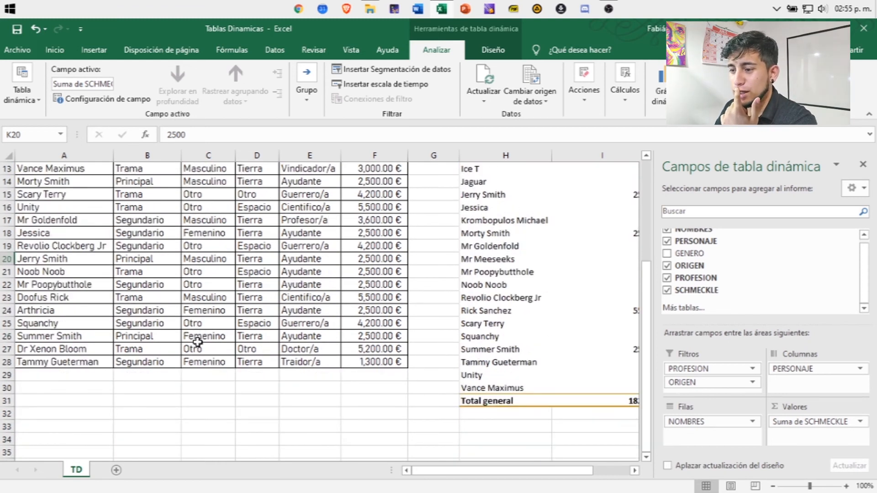
{"action": "left_click_drag", "start_coordinate": [46, 362], "coordinate": [408, 383]}
{"action": "left_click", "coordinate": [59, 376]}
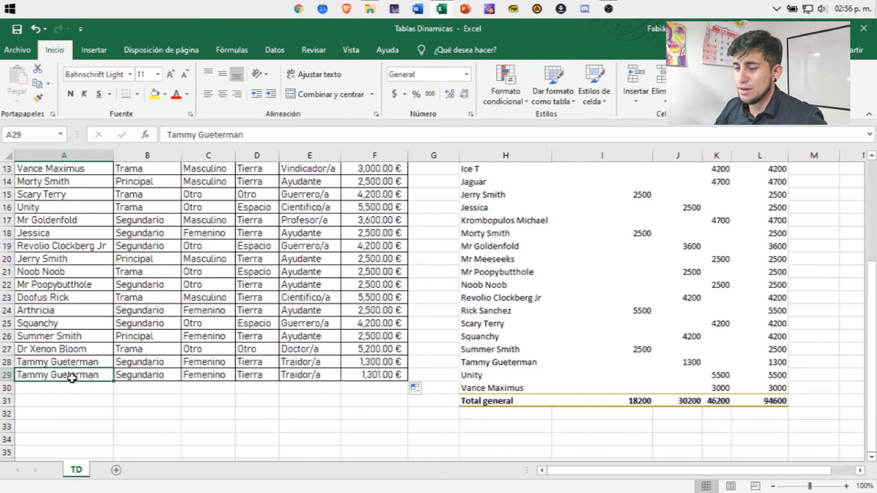
{"action": "type", "text": "Morty "}
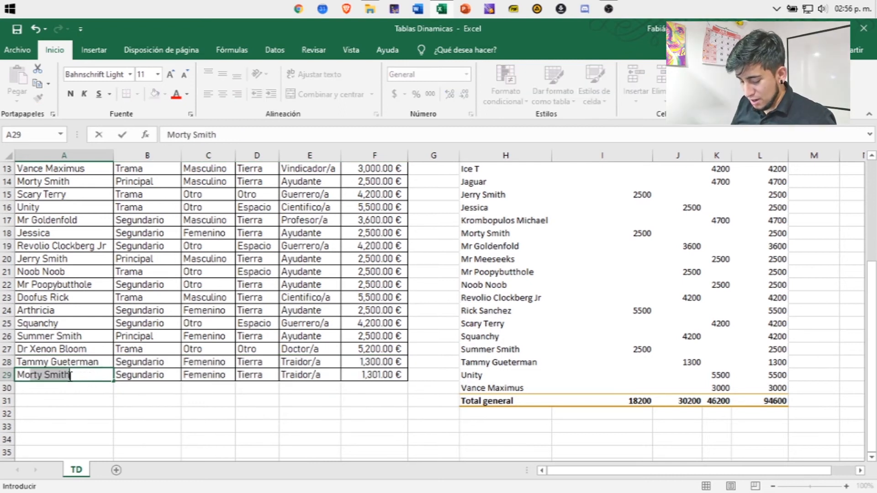
{"action": "type", "text": "Malvado"}
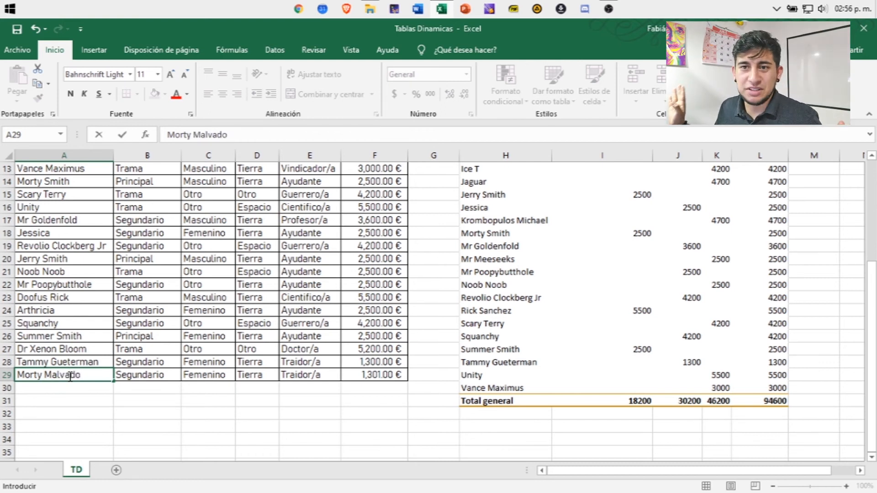
{"action": "left_click", "coordinate": [153, 375]}
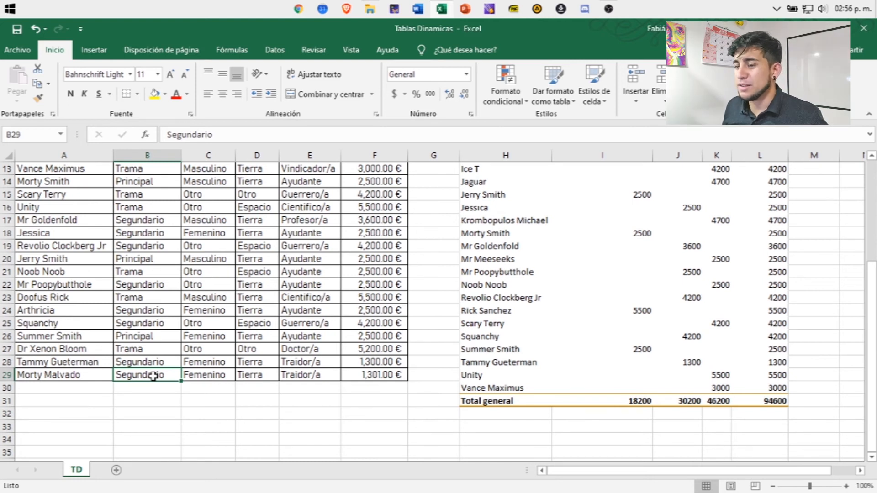
Set GENERO in row 29 to Masculino and check the row's ORIGEN, PROFESION and SCHMECKLE entries.
{"action": "left_click", "coordinate": [196, 378]}
{"action": "type", "text": "Mascul"}
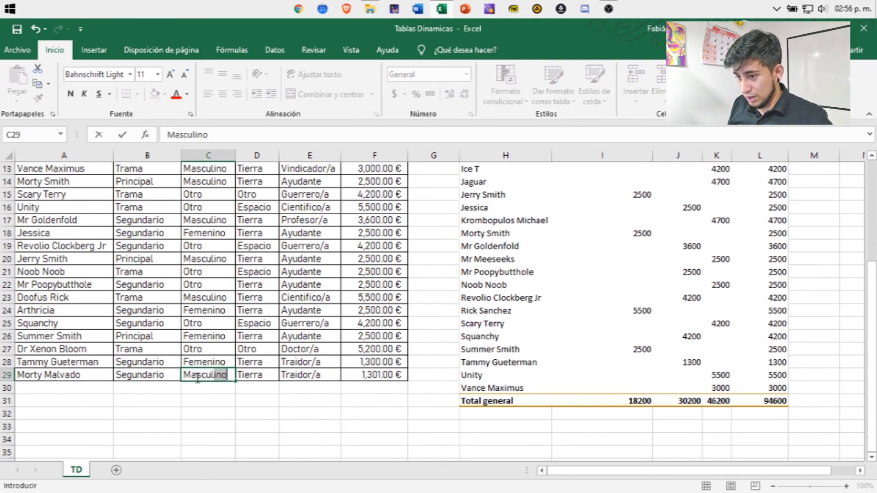
{"action": "key", "text": "Return"}
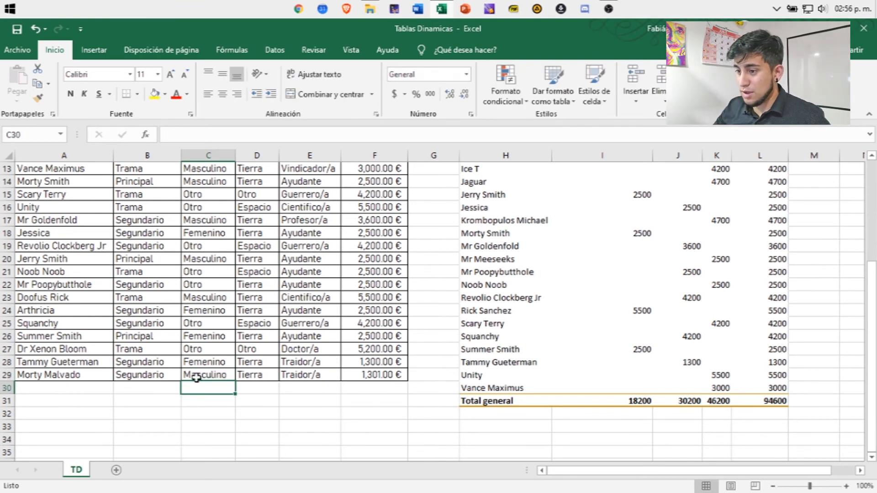
{"action": "left_click", "coordinate": [264, 376]}
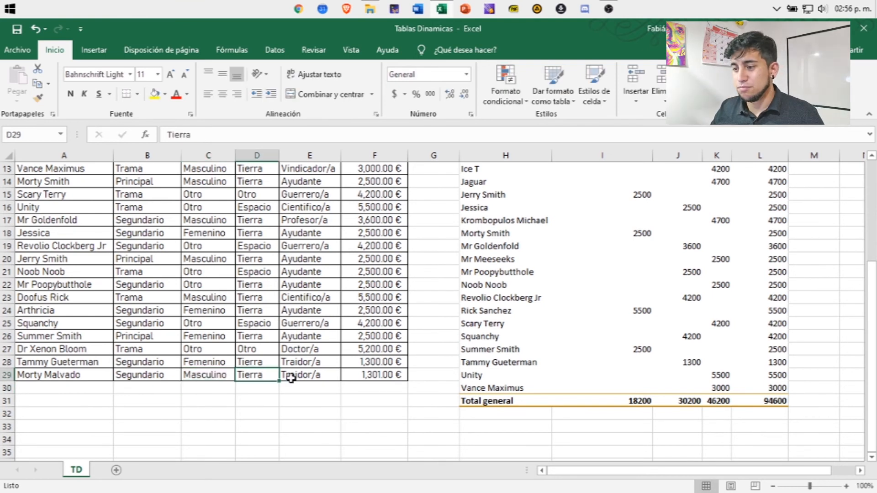
{"action": "left_click", "coordinate": [316, 375]}
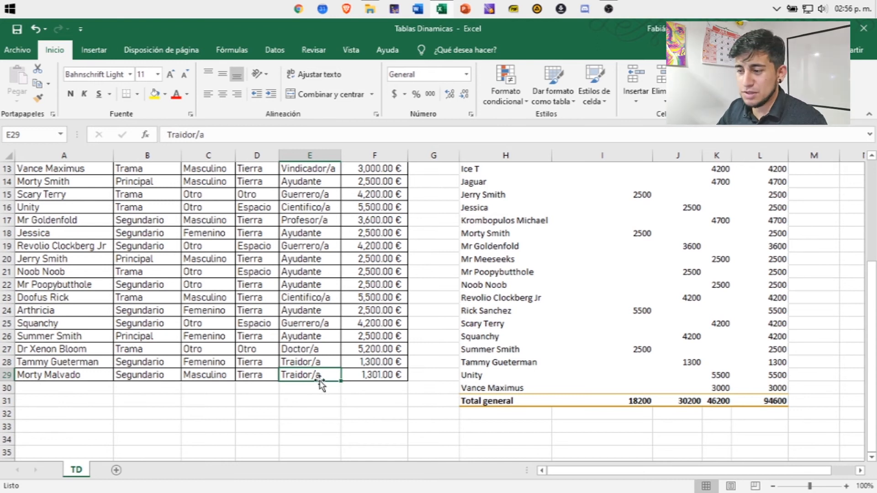
{"action": "left_click", "coordinate": [322, 387]}
{"action": "left_click", "coordinate": [349, 378]}
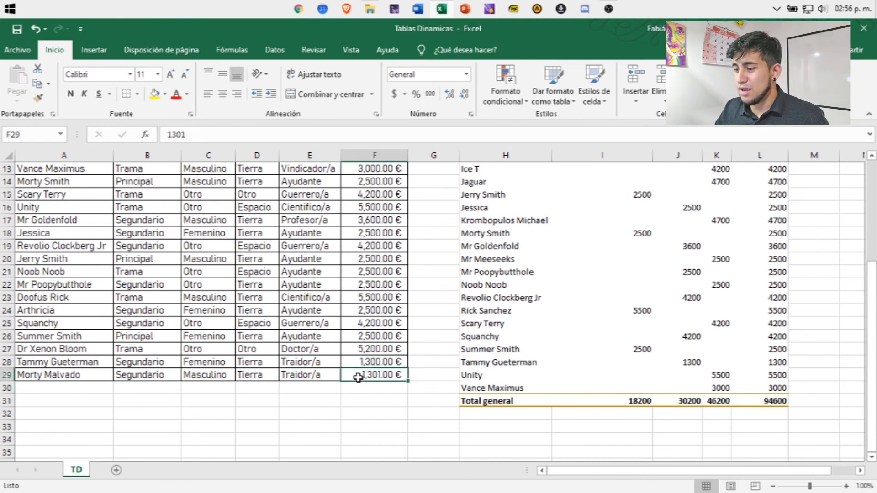
{"action": "left_click", "coordinate": [303, 378]}
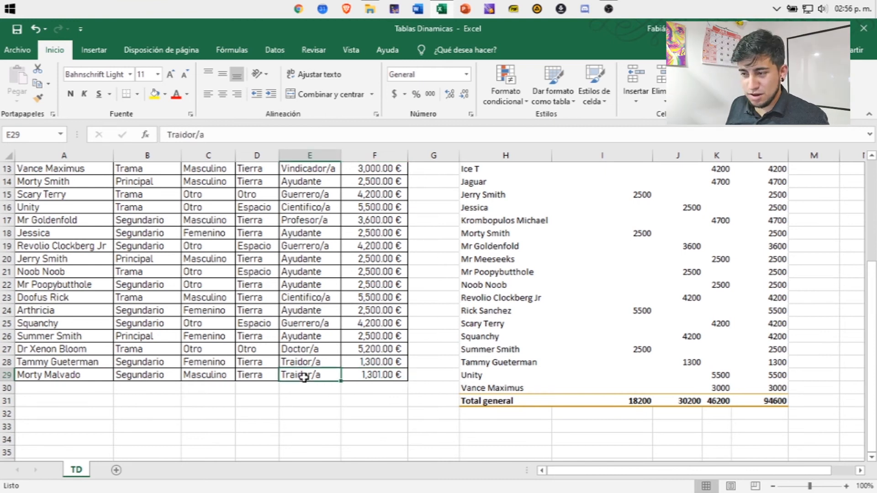
{"action": "scroll", "coordinate": [307, 358], "scroll_direction": "up", "scroll_amount": 4}
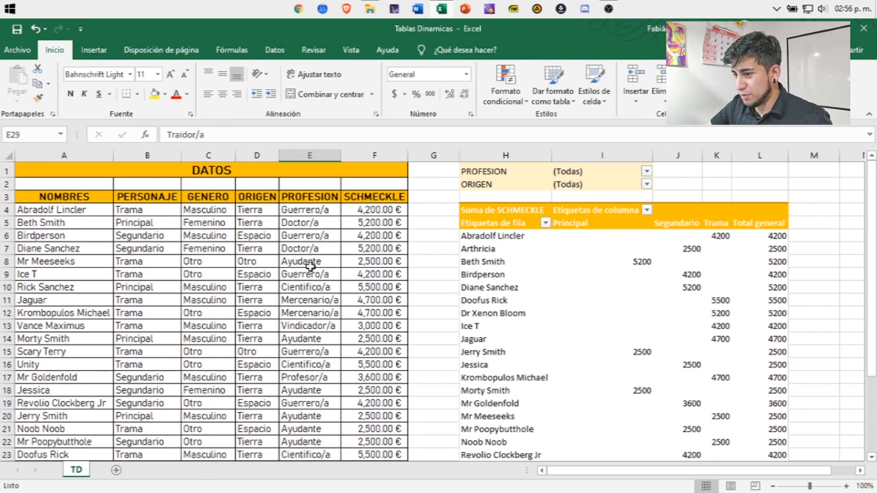
Set the SCHMECKLE amount for Morty Malvado in cell F29 to 1300.
{"action": "scroll", "coordinate": [310, 266], "scroll_direction": "down", "scroll_amount": 4}
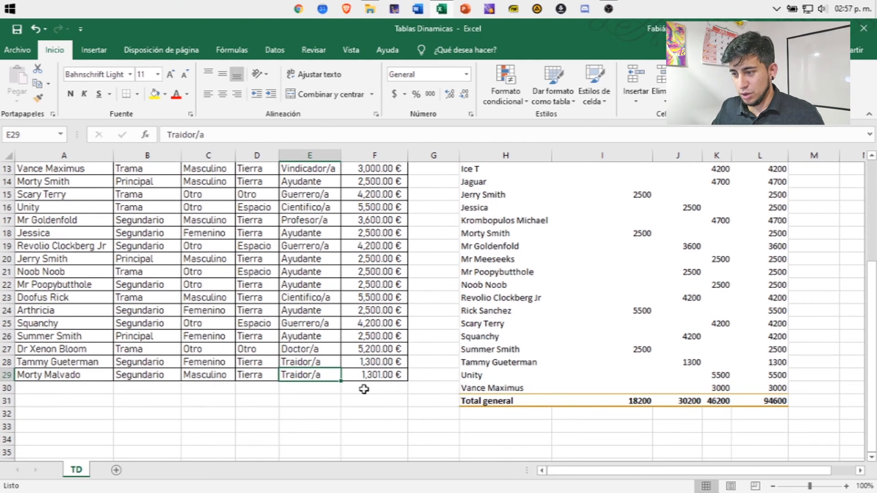
{"action": "left_click", "coordinate": [373, 378]}
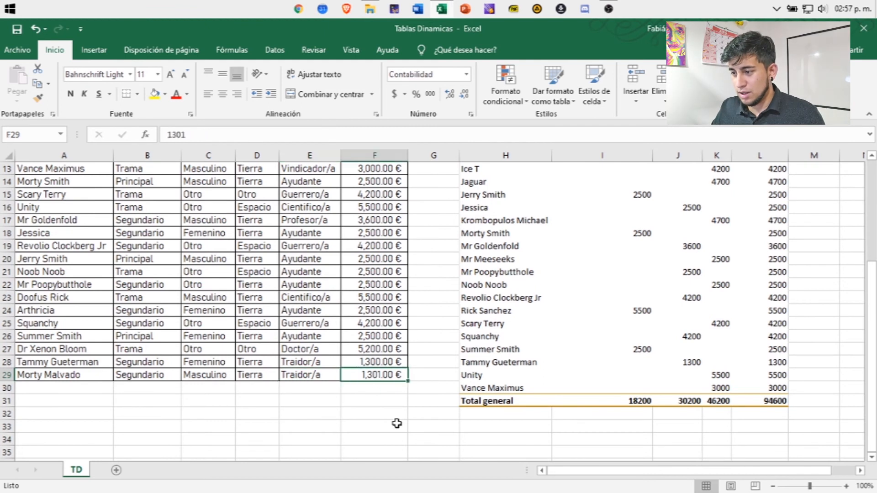
{"action": "double_click", "coordinate": [378, 378]}
{"action": "key", "text": "BackSpace"}
{"action": "type", "text": "0"}
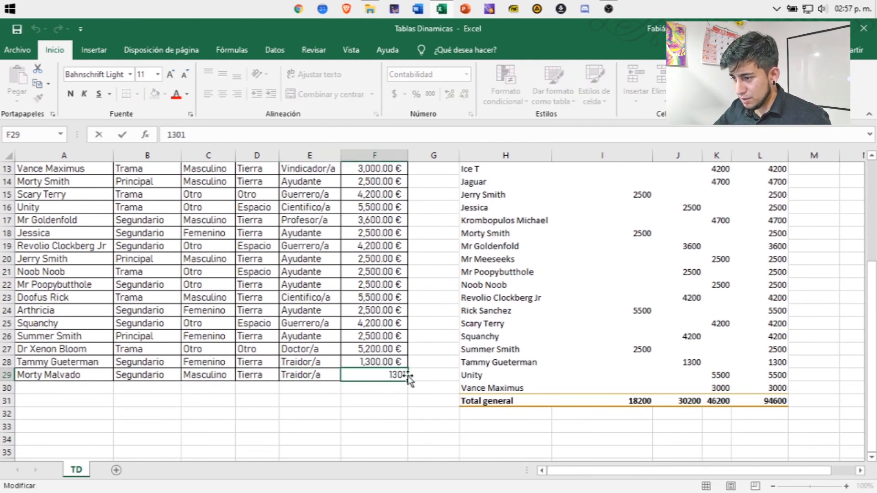
{"action": "left_click", "coordinate": [382, 389]}
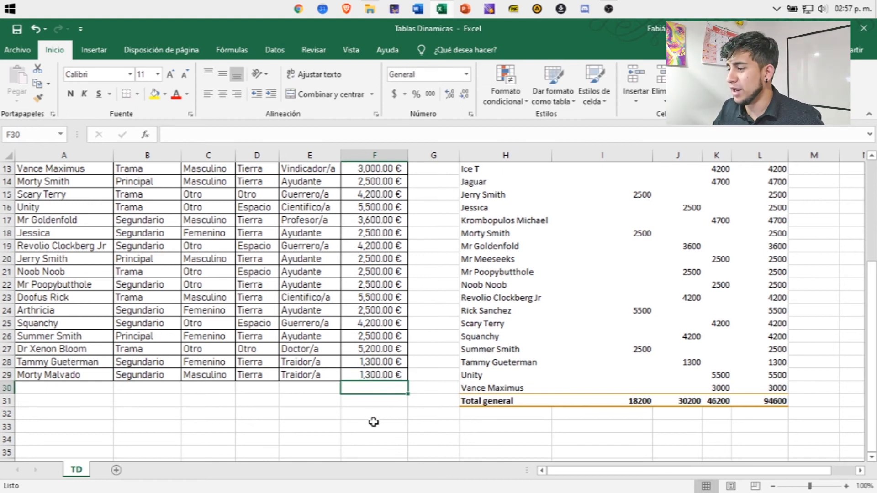
Compare the PivotTable's row labels with the extended DATOS table, looking for Morty Malvado.
{"action": "scroll", "coordinate": [379, 357], "scroll_direction": "up", "scroll_amount": 4}
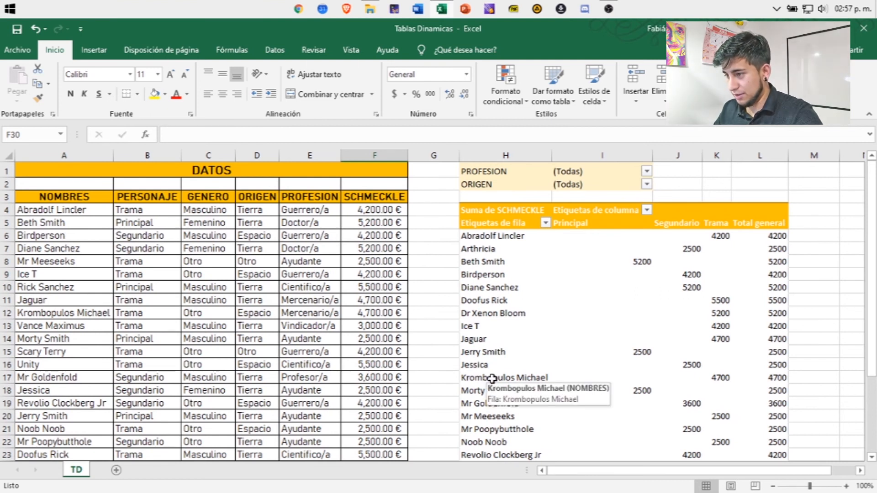
{"action": "scroll", "coordinate": [492, 378], "scroll_direction": "down", "scroll_amount": 3}
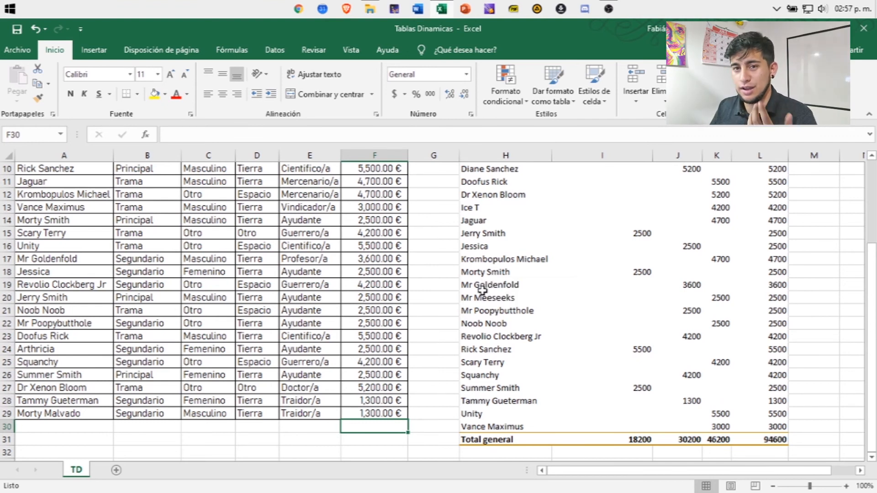
{"action": "scroll", "coordinate": [484, 311], "scroll_direction": "up", "scroll_amount": 3}
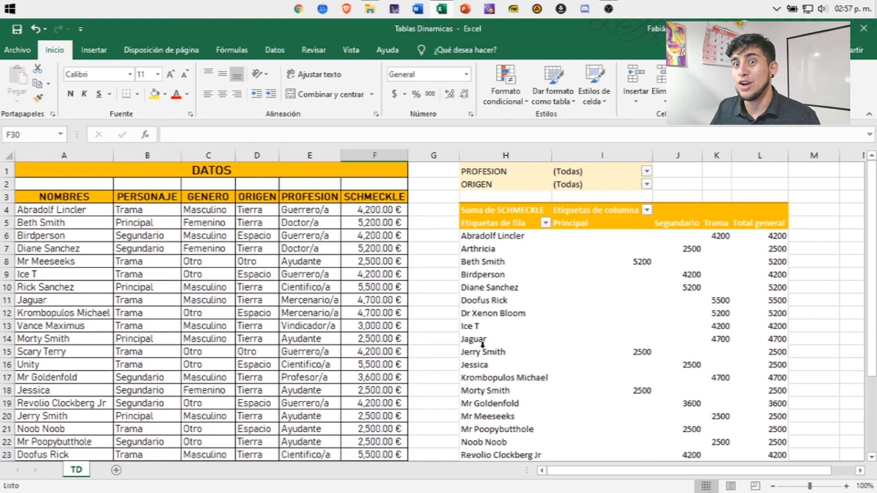
Review the extent of the DATOS table from the NOMBRES header down to the Morty Malvado row beside the PivotTable.
{"action": "scroll", "coordinate": [393, 346], "scroll_direction": "down", "scroll_amount": 1}
{"action": "scroll", "coordinate": [393, 345], "scroll_direction": "up", "scroll_amount": 1}
{"action": "left_click", "coordinate": [43, 197]}
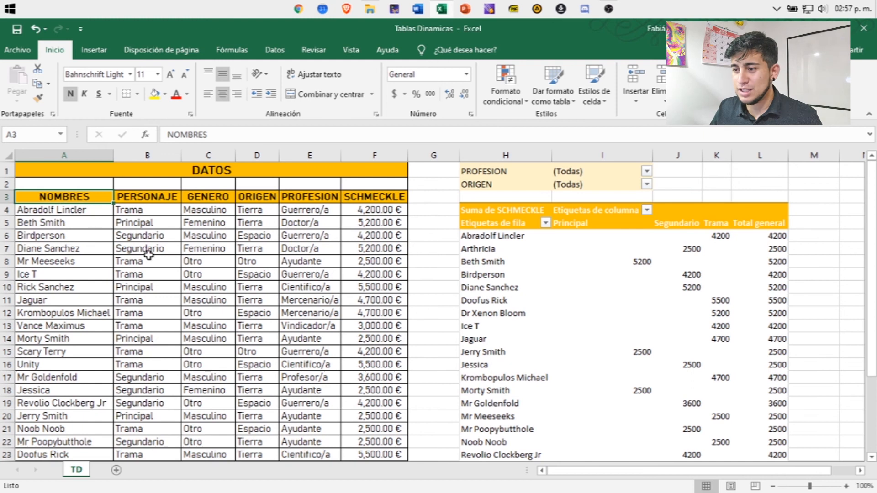
{"action": "scroll", "coordinate": [180, 284], "scroll_direction": "down", "scroll_amount": 4}
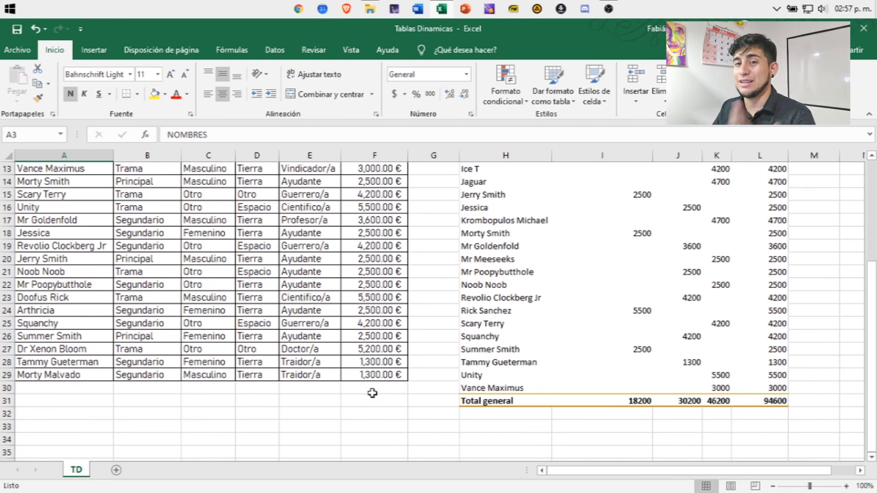
{"action": "scroll", "coordinate": [372, 394], "scroll_direction": "up", "scroll_amount": 4}
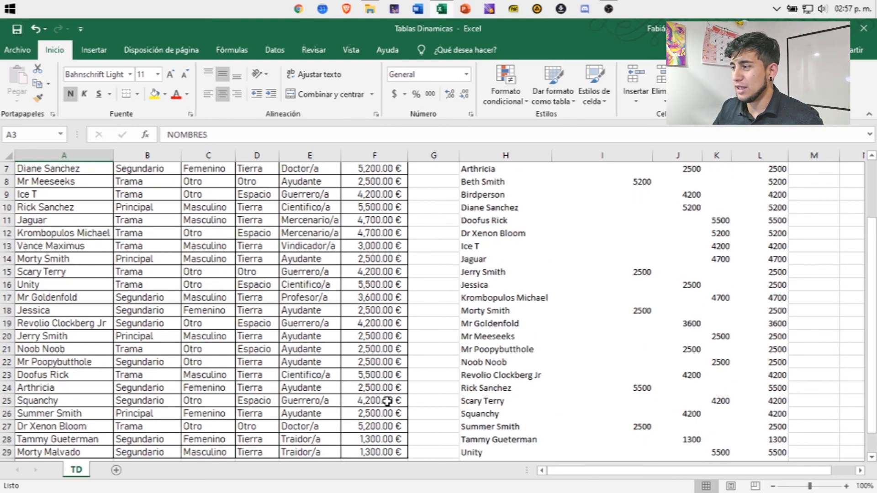
Change the PivotTable's data source to the range TD!$A$3:$F$29 so it includes the Morty Malvado row.
{"action": "left_click", "coordinate": [544, 272]}
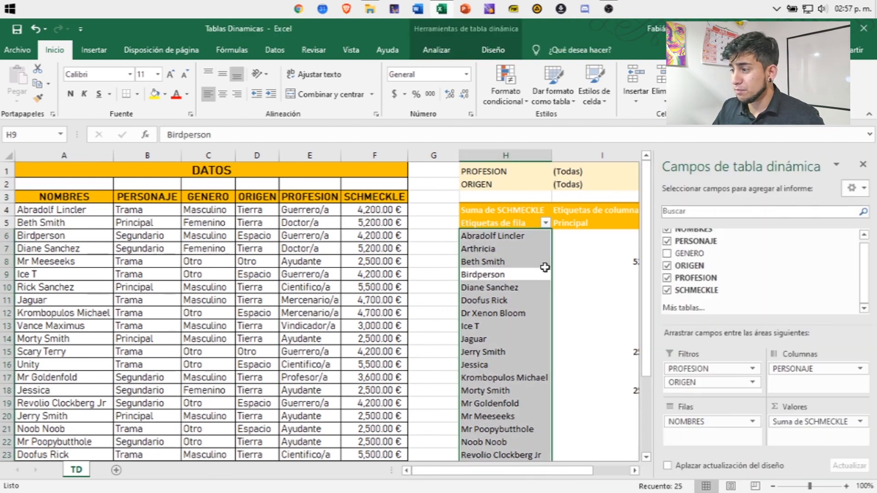
{"action": "left_click", "coordinate": [437, 52]}
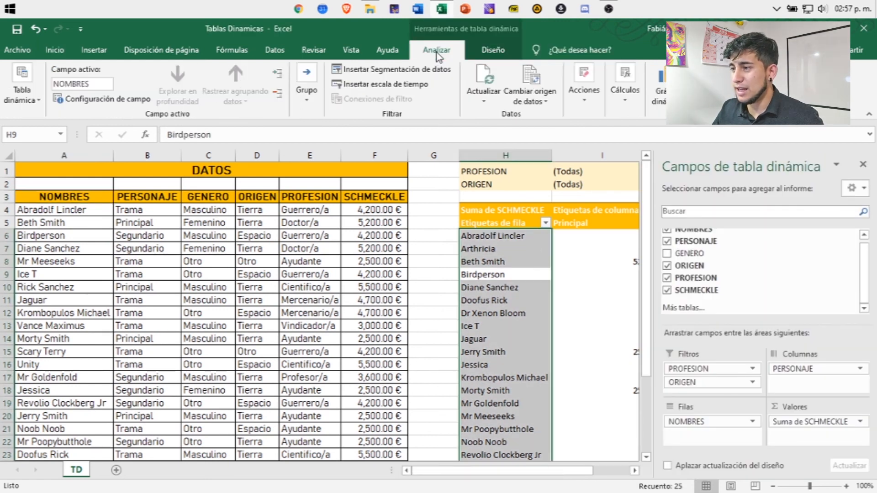
{"action": "left_click", "coordinate": [541, 102]}
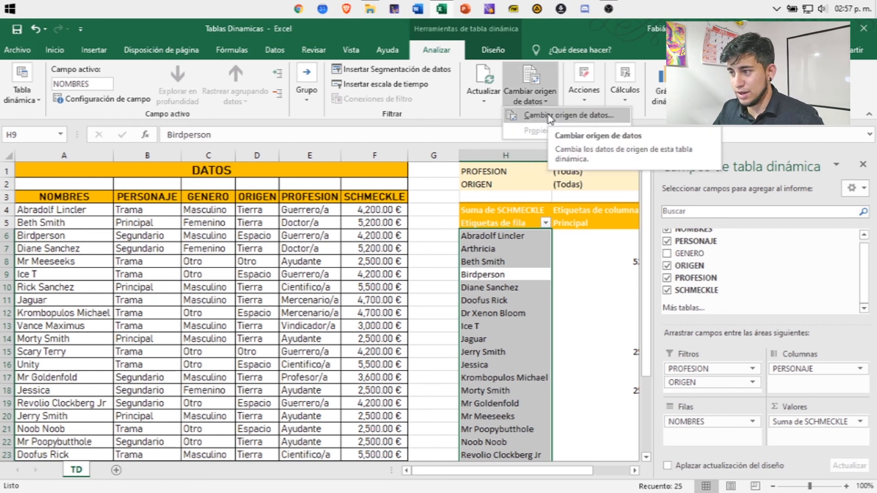
{"action": "left_click", "coordinate": [550, 118]}
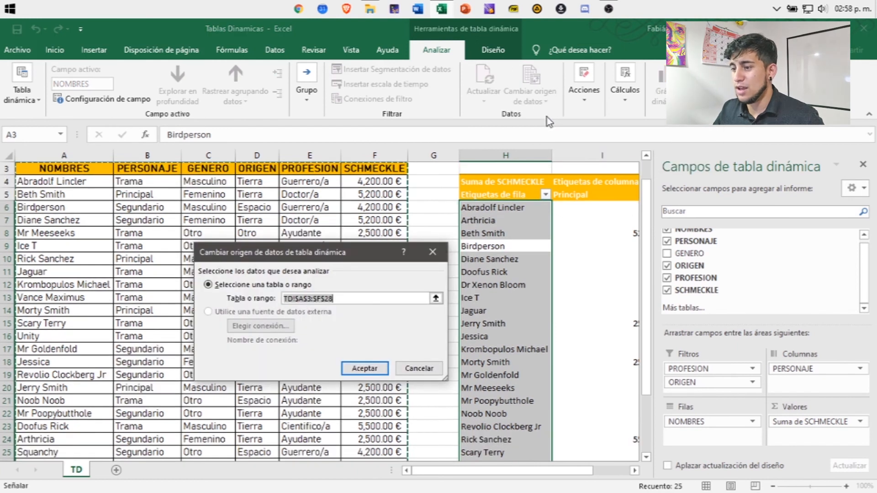
{"action": "left_click", "coordinate": [436, 299]}
{"action": "scroll", "coordinate": [315, 297], "scroll_direction": "up", "scroll_amount": 1}
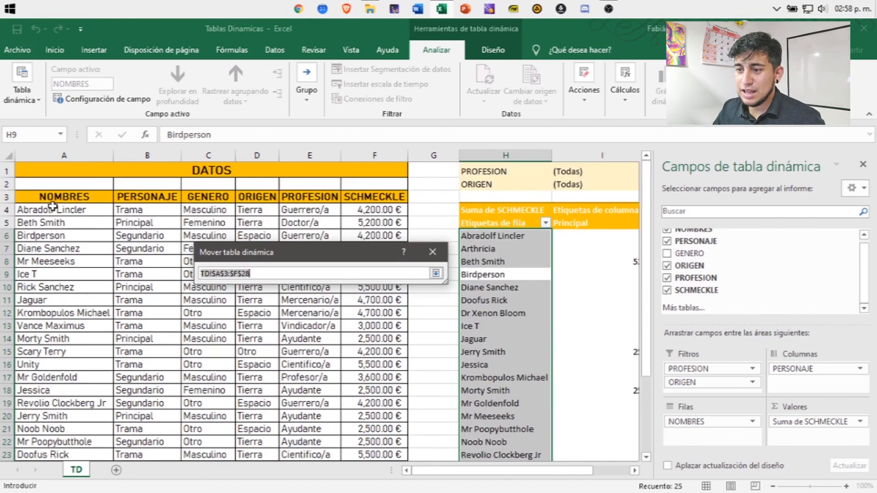
{"action": "left_click_drag", "start_coordinate": [46, 197], "coordinate": [126, 233]}
{"action": "left_click_drag", "start_coordinate": [163, 253], "coordinate": [368, 420]}
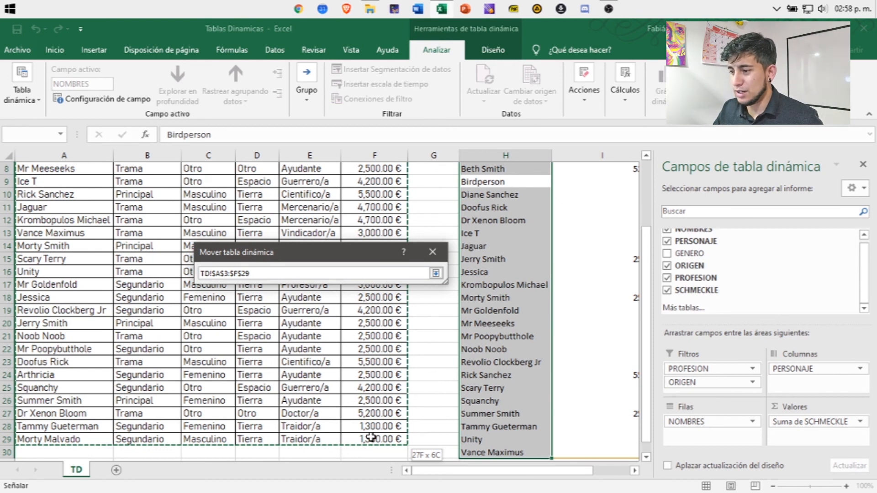
{"action": "left_click_drag", "start_coordinate": [371, 438], "coordinate": [371, 438]}
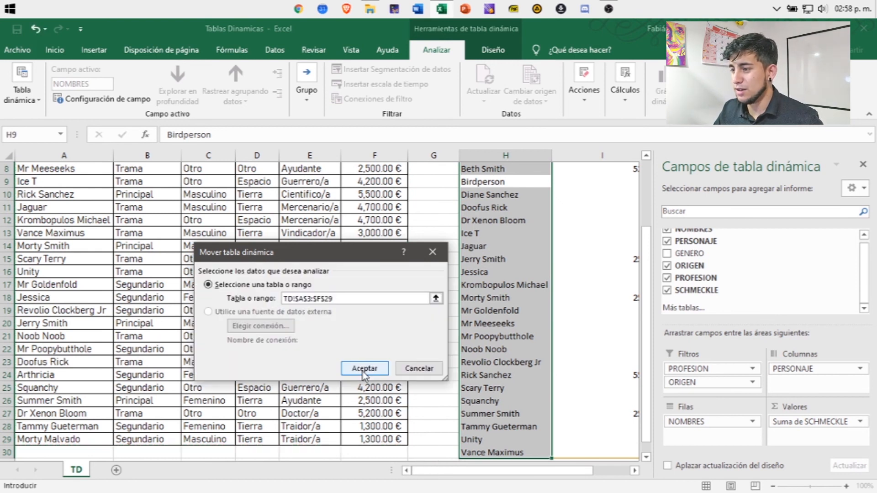
{"action": "left_click", "coordinate": [364, 369]}
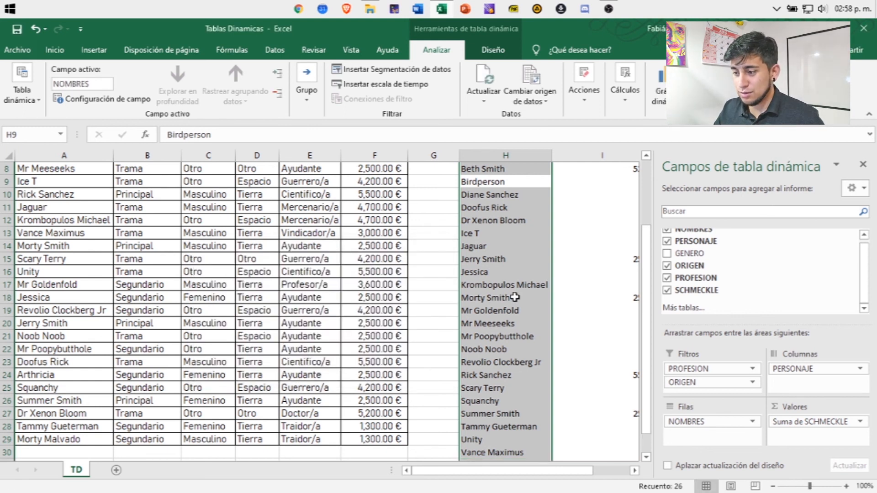
Check the PivotTable's last rows for the Morty Malvado record and its SCHMECKLE amount, and return to the sheet's beginning.
{"action": "left_click_drag", "start_coordinate": [421, 472], "coordinate": [541, 478]}
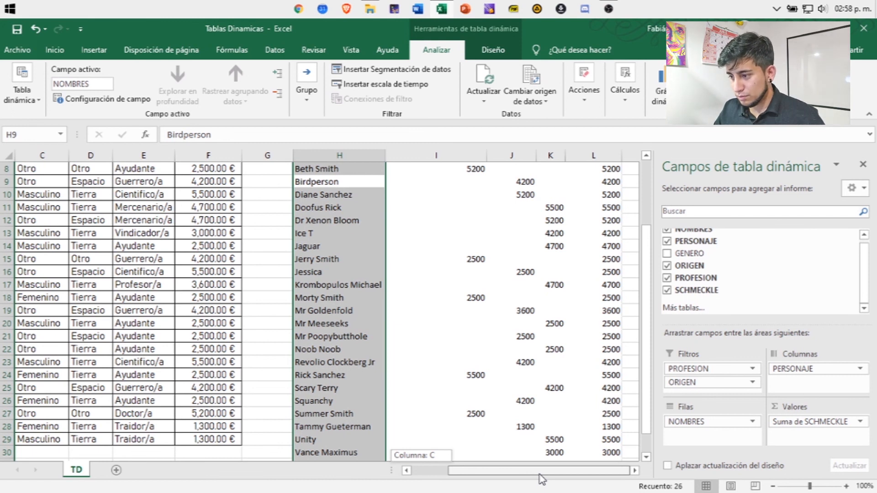
{"action": "key", "text": "ctrl+Down"}
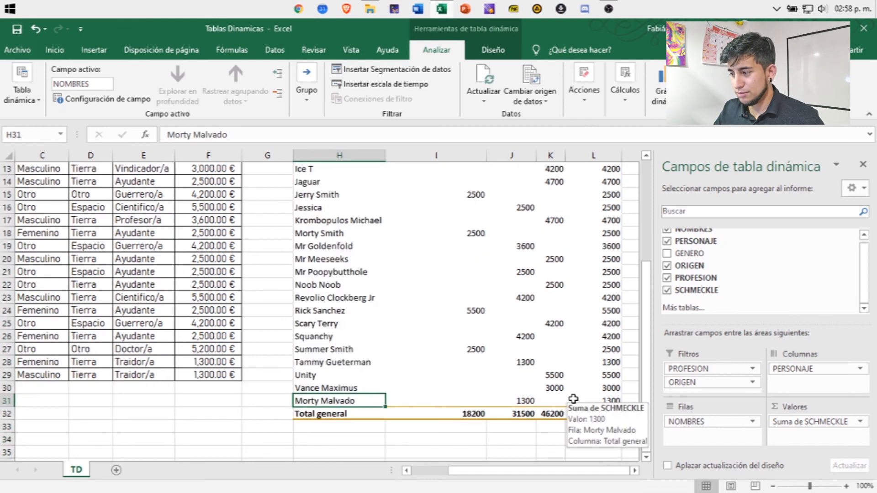
{"action": "left_click", "coordinate": [437, 472]}
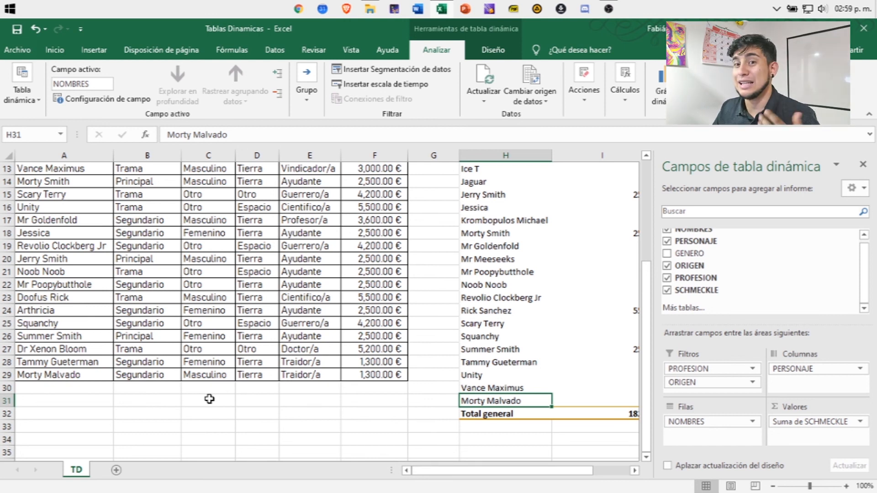
{"action": "scroll", "coordinate": [210, 399], "scroll_direction": "up", "scroll_amount": 4}
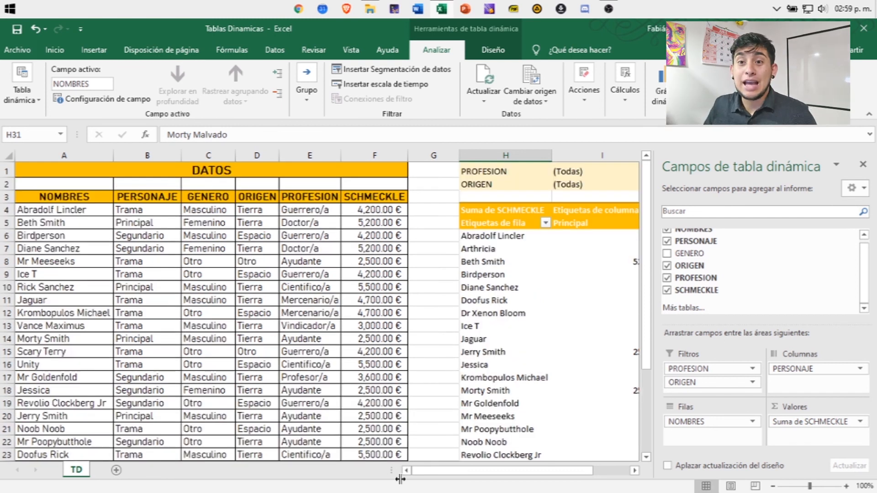